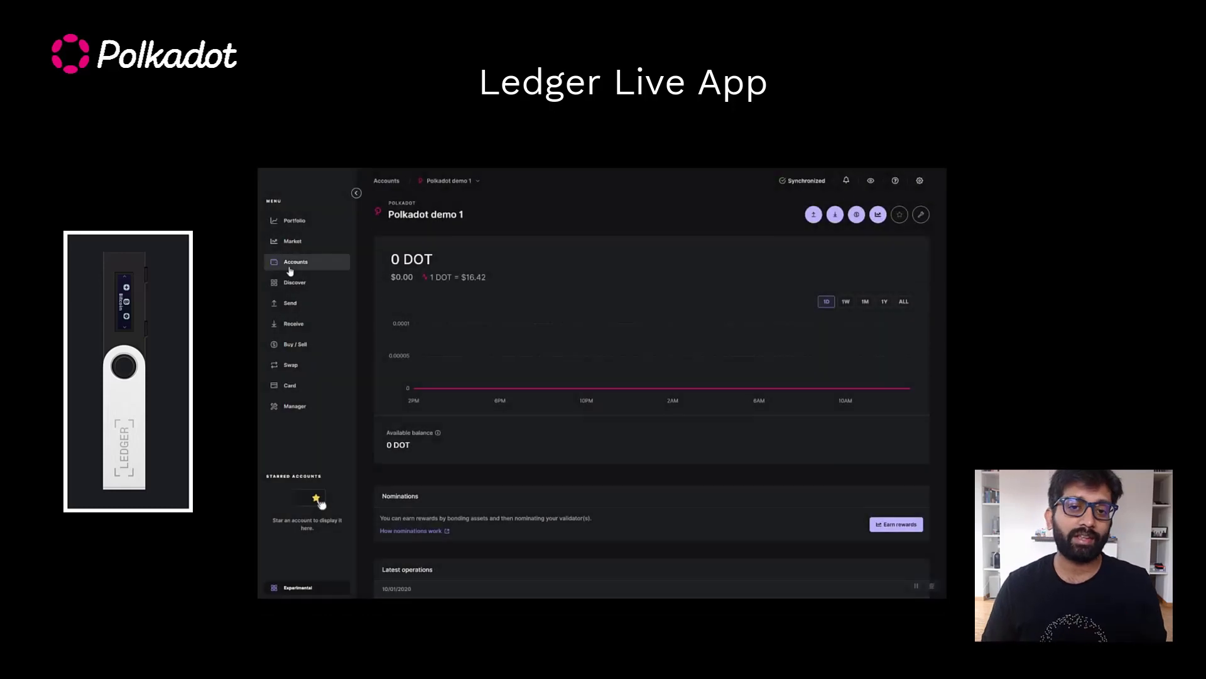
- Open the Polkadot demo 1 account from Ledger Live's list of Polkadot accounts
{"action": "left_click", "coordinate": [289, 262]}
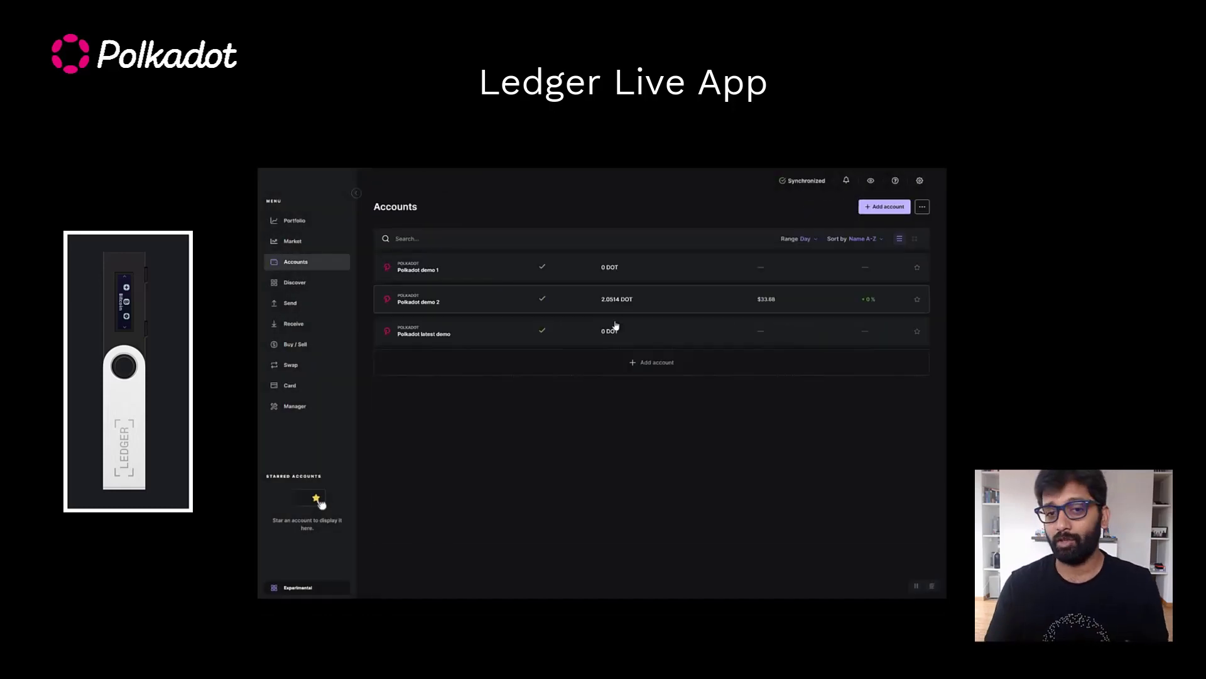
{"action": "left_click", "coordinate": [628, 328]}
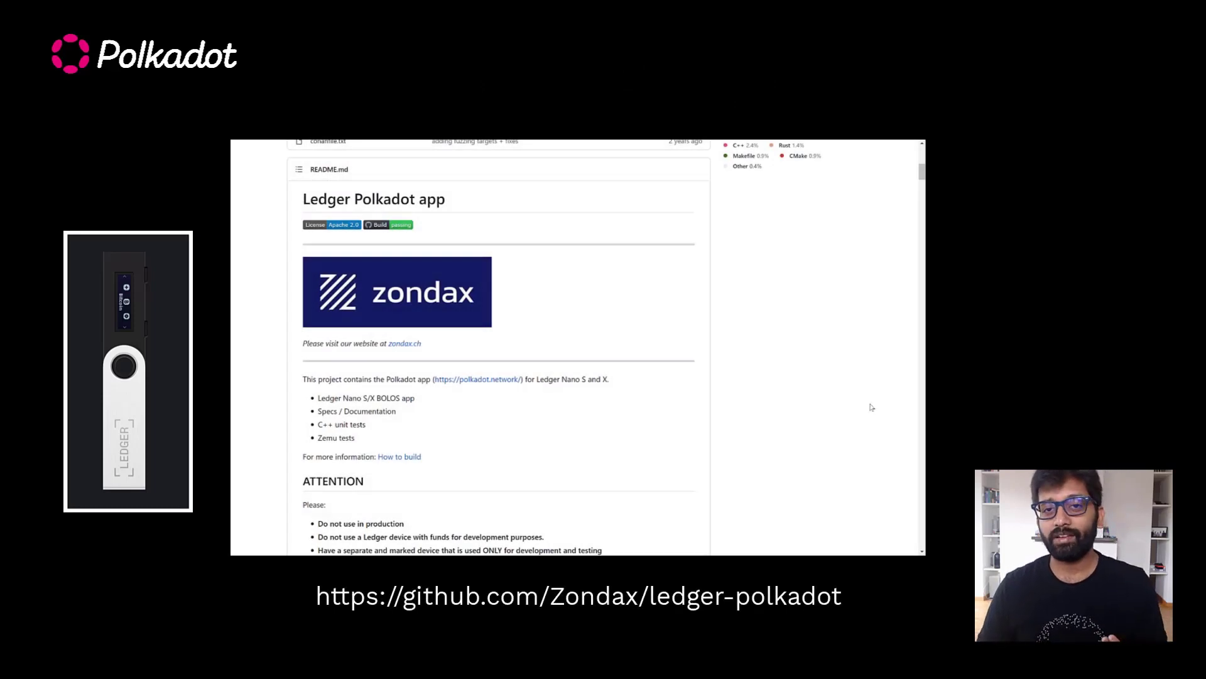
- Scroll the ledger-polkadot README's supported-calls tables from System down to Proxy and Multisig
{"action": "scroll", "coordinate": [875, 411], "scroll_direction": "down", "scroll_amount": 1}
{"action": "scroll", "coordinate": [875, 412], "scroll_direction": "down", "scroll_amount": 5}
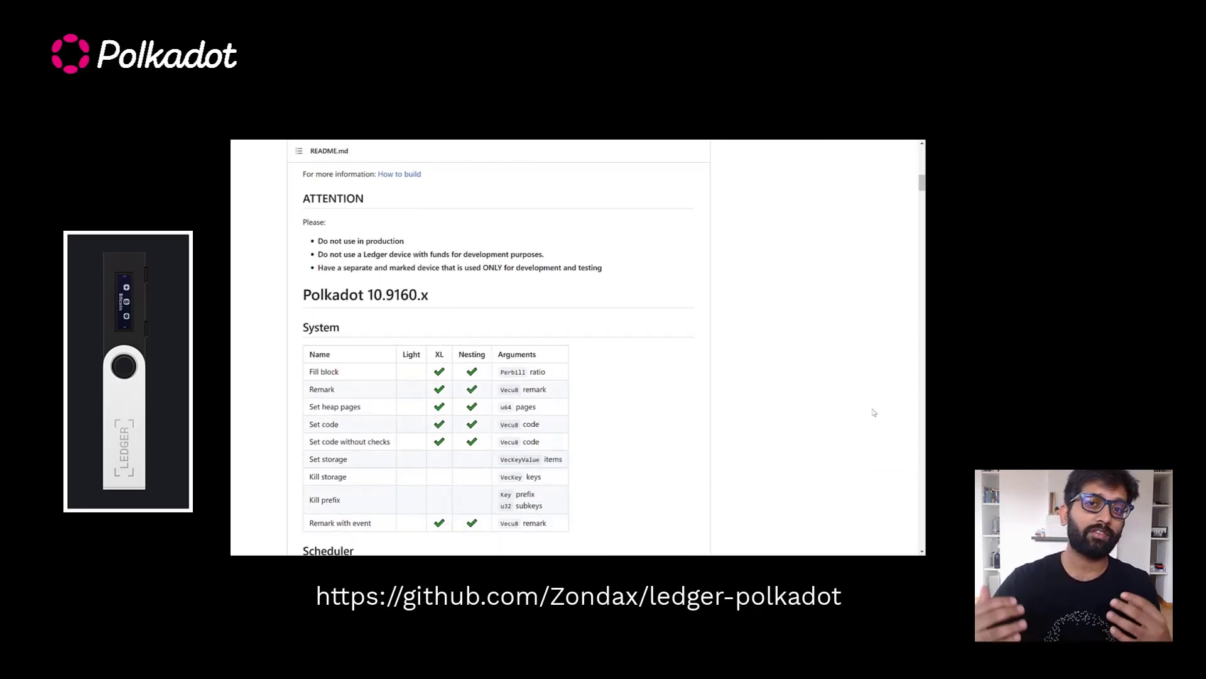
{"action": "scroll", "coordinate": [874, 411], "scroll_direction": "down", "scroll_amount": 10}
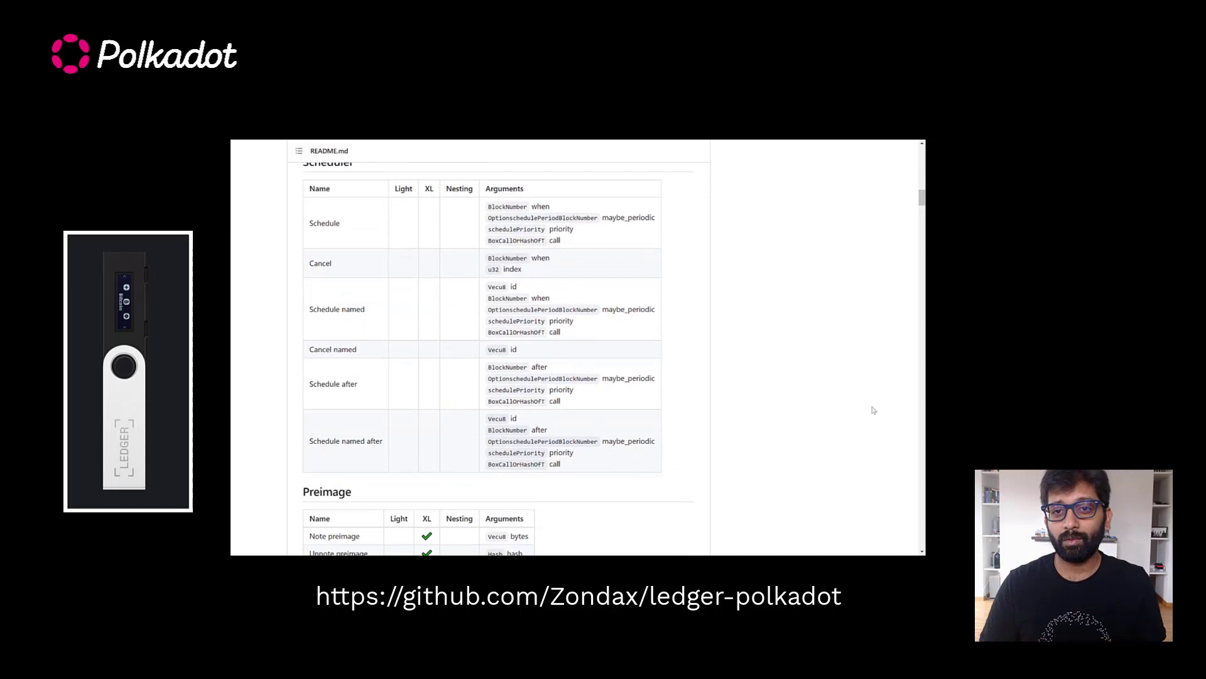
{"action": "scroll", "coordinate": [873, 409], "scroll_direction": "down", "scroll_amount": 15}
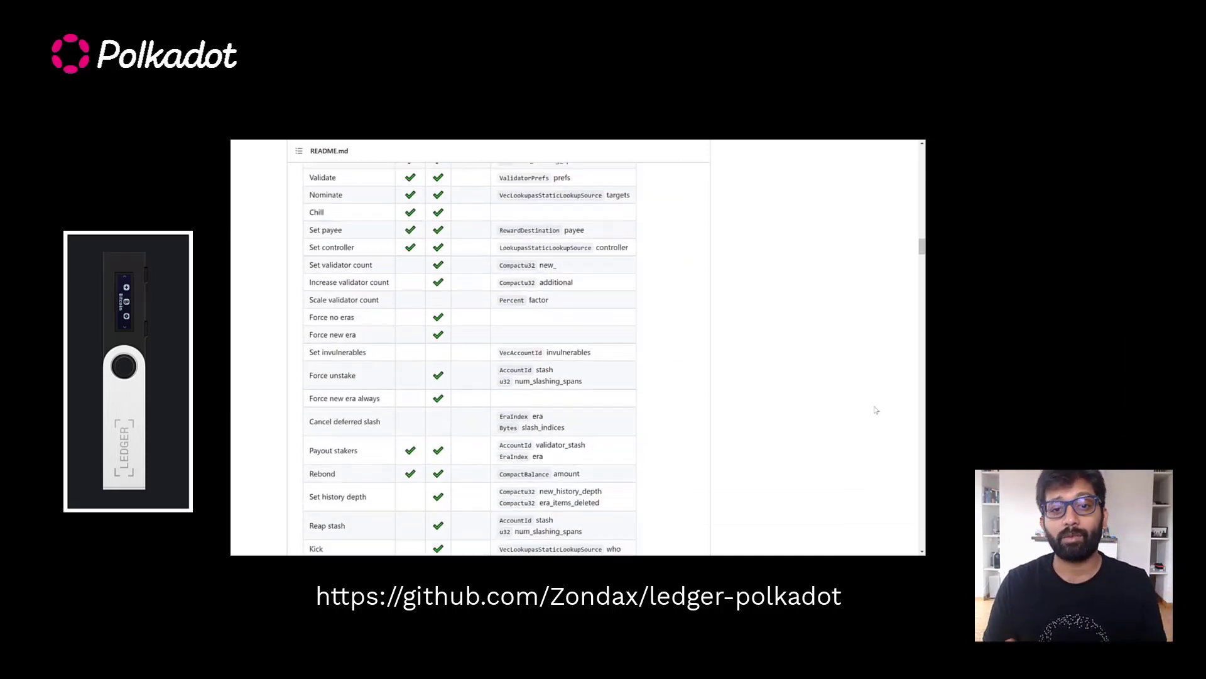
{"action": "scroll", "coordinate": [877, 409], "scroll_direction": "down", "scroll_amount": 15}
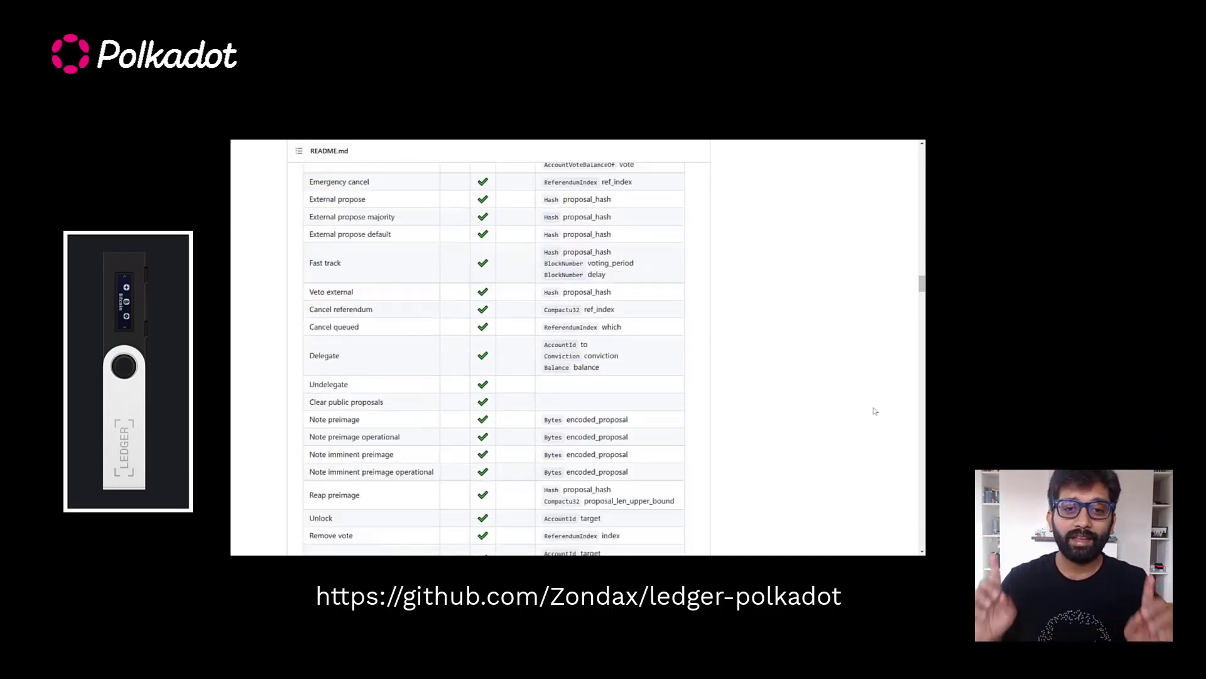
{"action": "scroll", "coordinate": [873, 408], "scroll_direction": "down", "scroll_amount": 15}
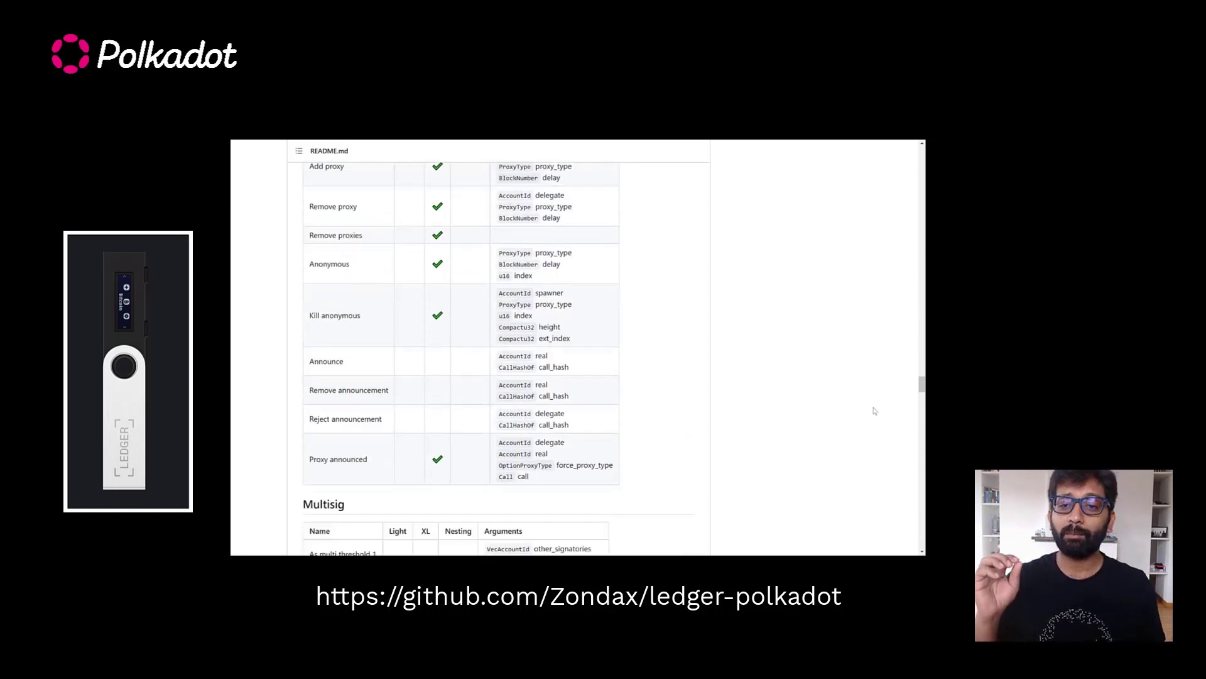
{"action": "scroll", "coordinate": [873, 410], "scroll_direction": "down", "scroll_amount": 5}
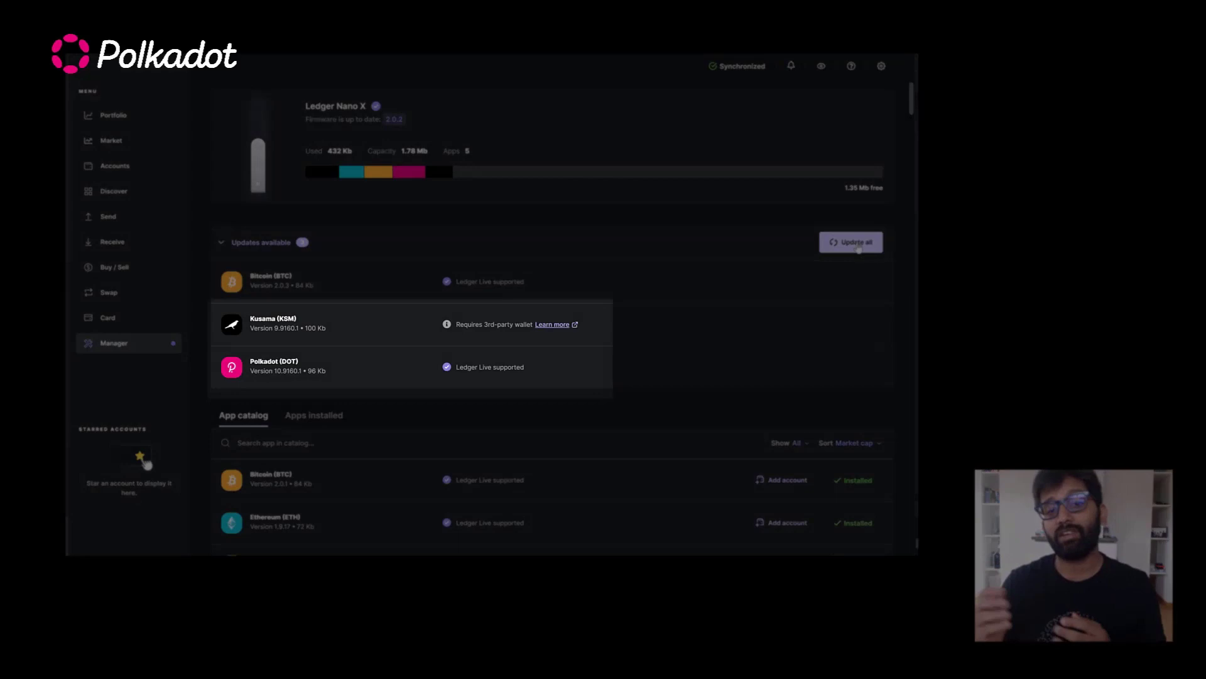
- Update every app with a pending update on the Nano X, including Kusama and Polkadot
{"action": "left_click", "coordinate": [839, 242]}
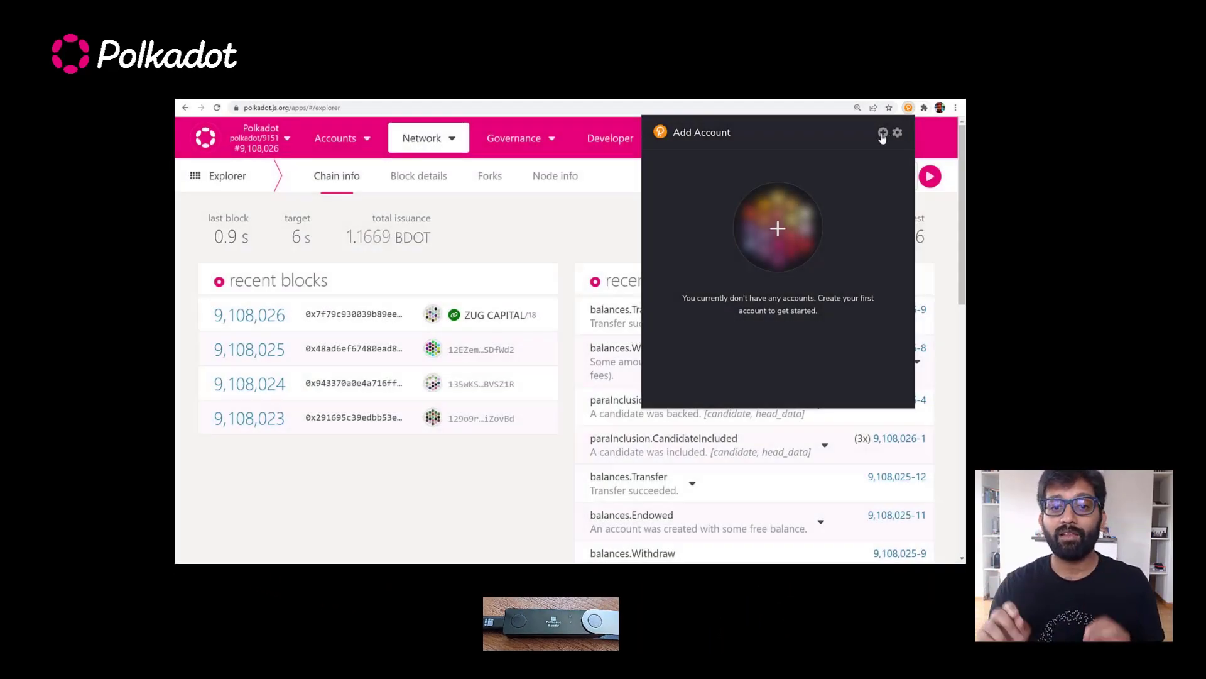
- Attach the Ledger's Polkadot Relay Chain address to the extension as 'Ledger Account 0'
{"action": "left_click", "coordinate": [882, 134]}
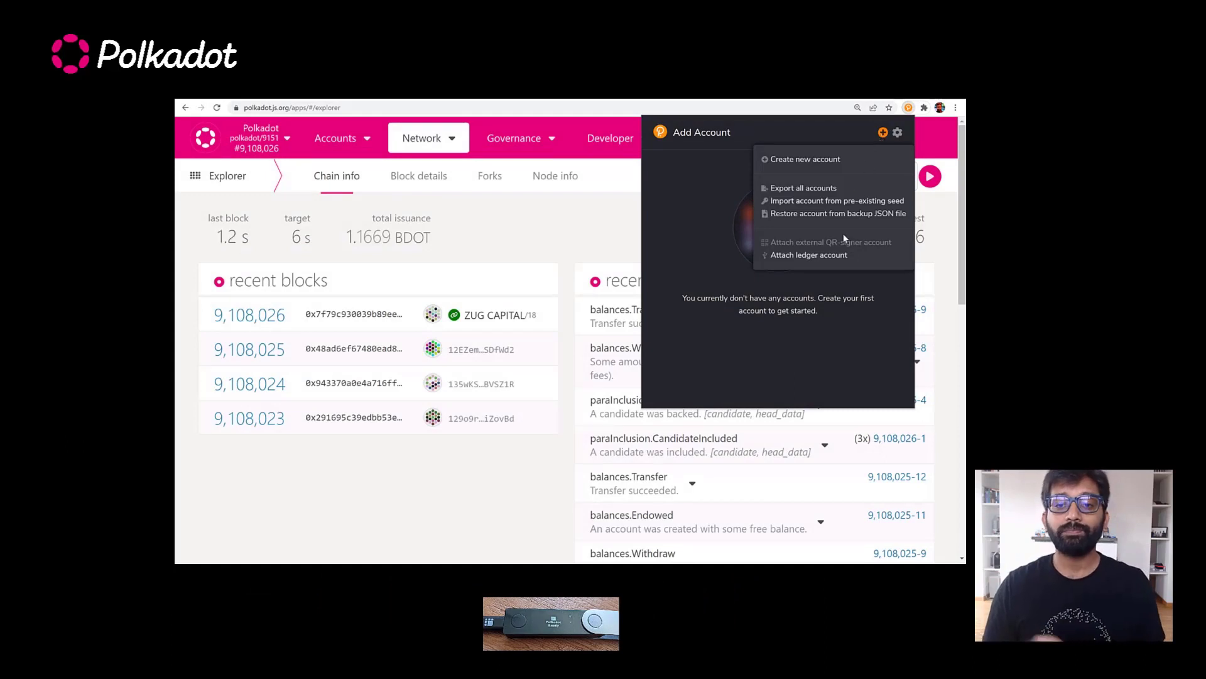
{"action": "left_click", "coordinate": [836, 257]}
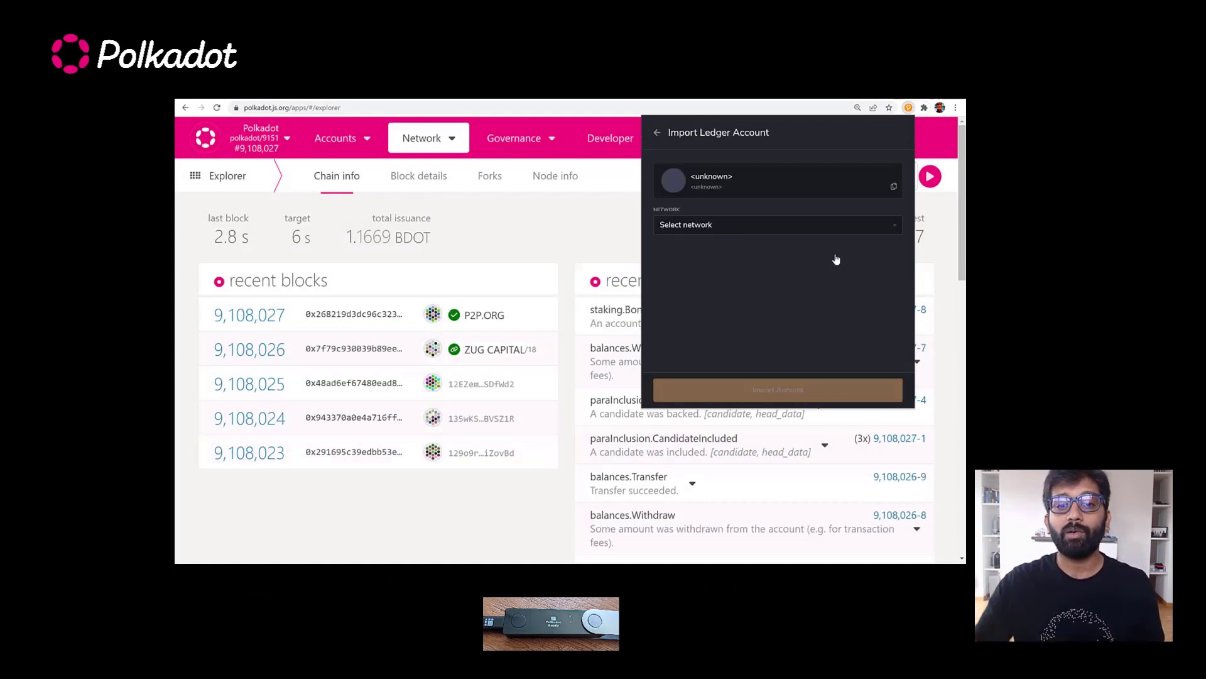
{"action": "left_click", "coordinate": [823, 226]}
{"action": "left_click", "coordinate": [810, 243]}
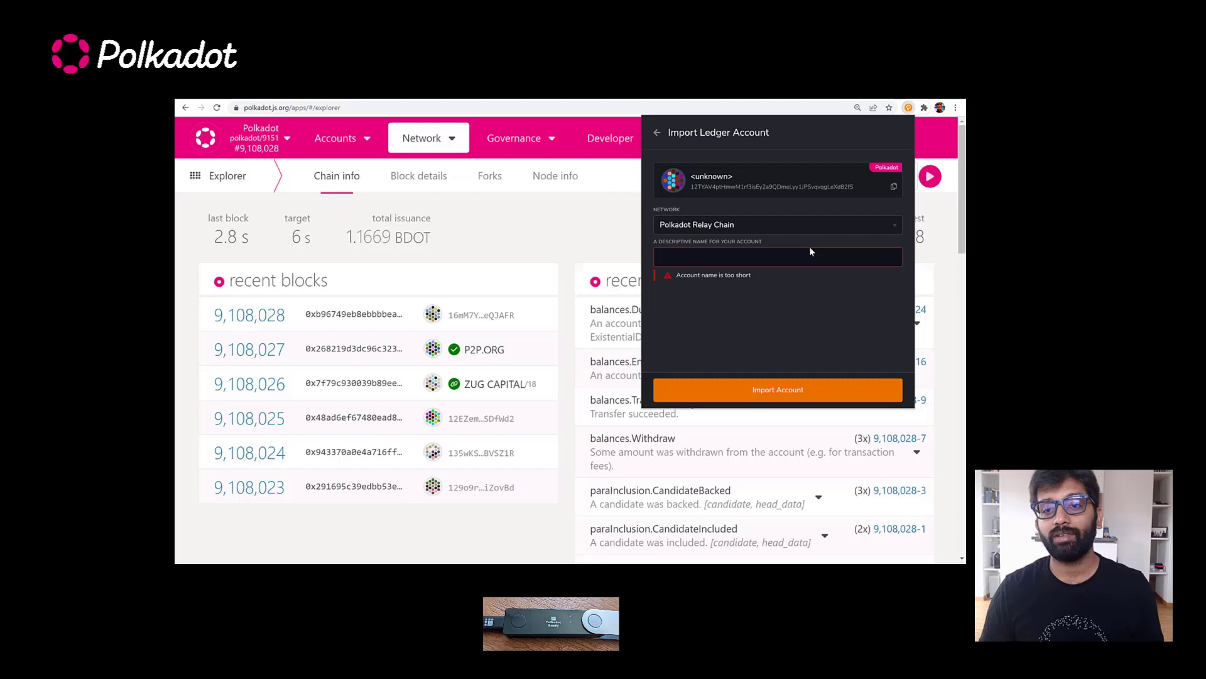
{"action": "type", "text": "Ledger Account 0"}
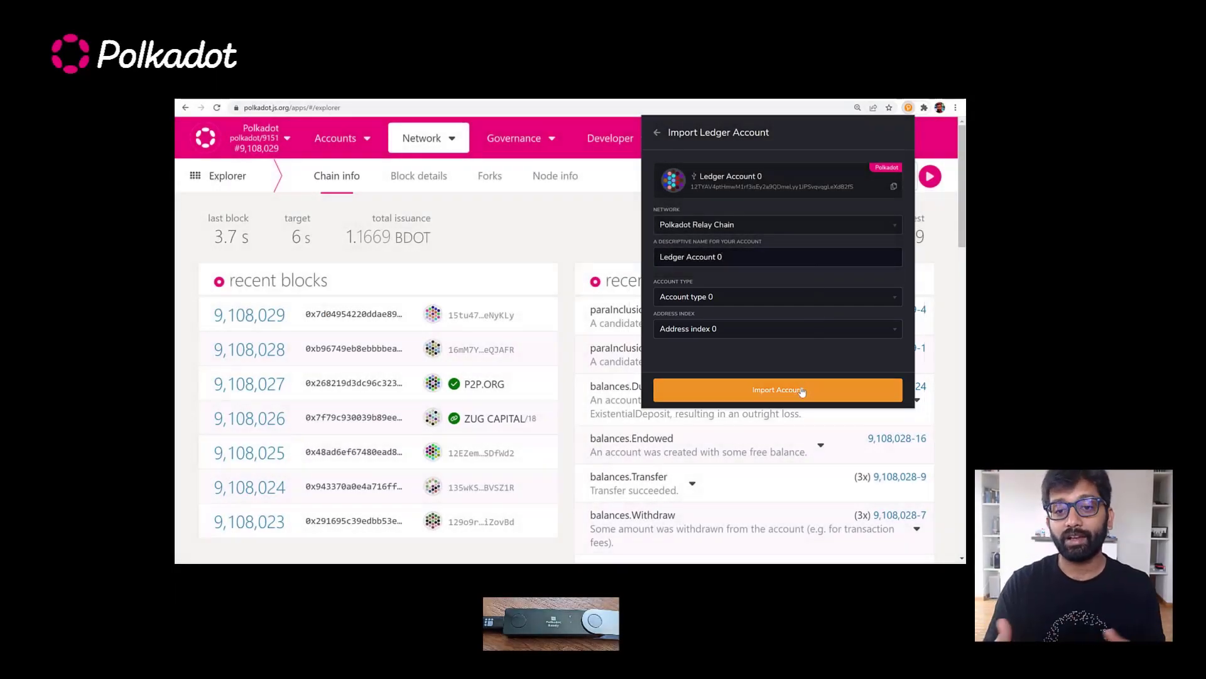
{"action": "left_click", "coordinate": [801, 391]}
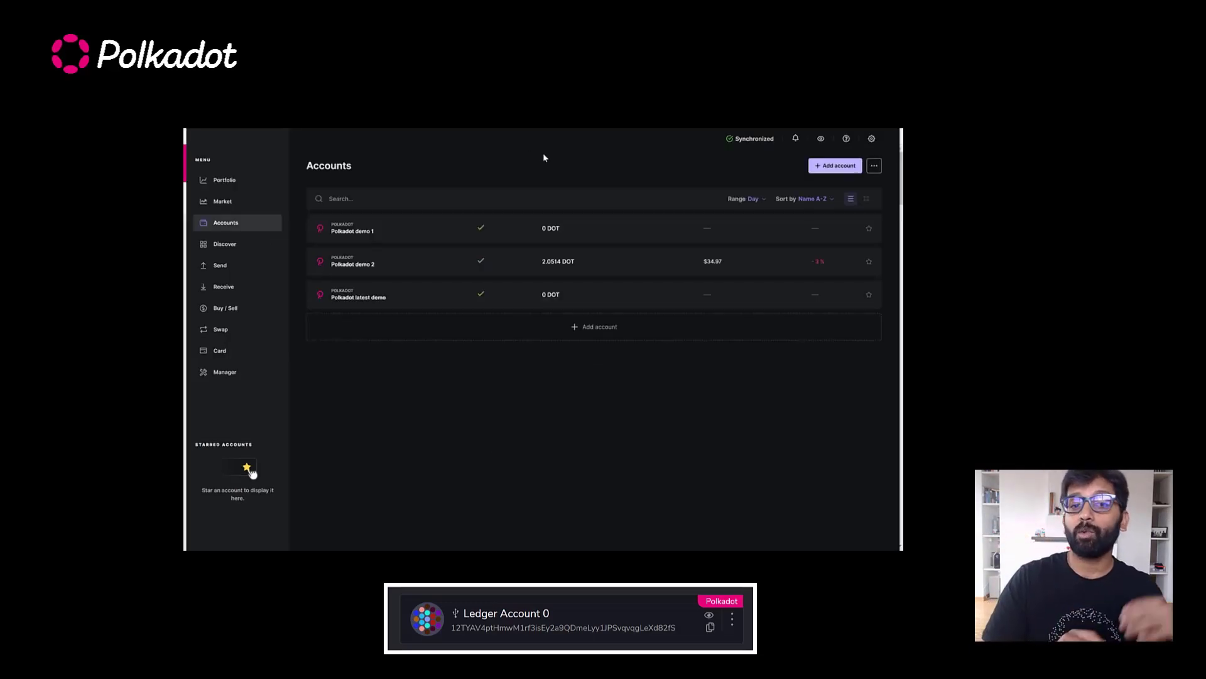
- Show the ADVANCED details in Polkadot demo 1's edit settings
{"action": "left_click", "coordinate": [414, 235]}
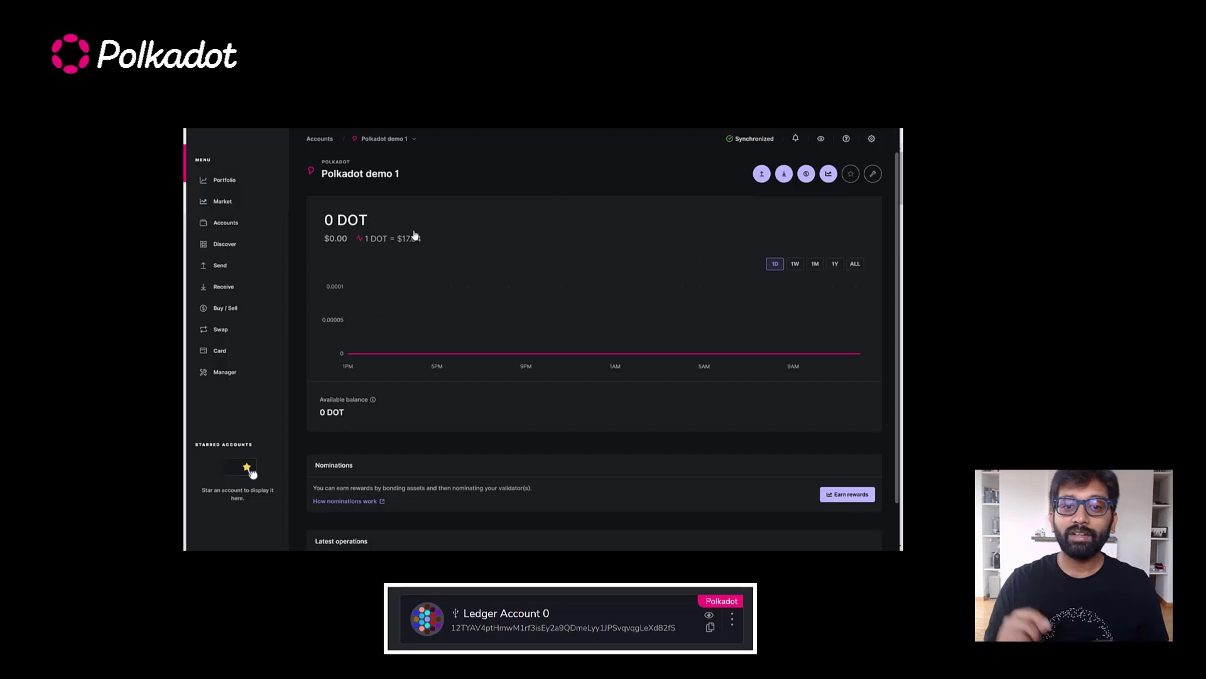
{"action": "left_click", "coordinate": [874, 175]}
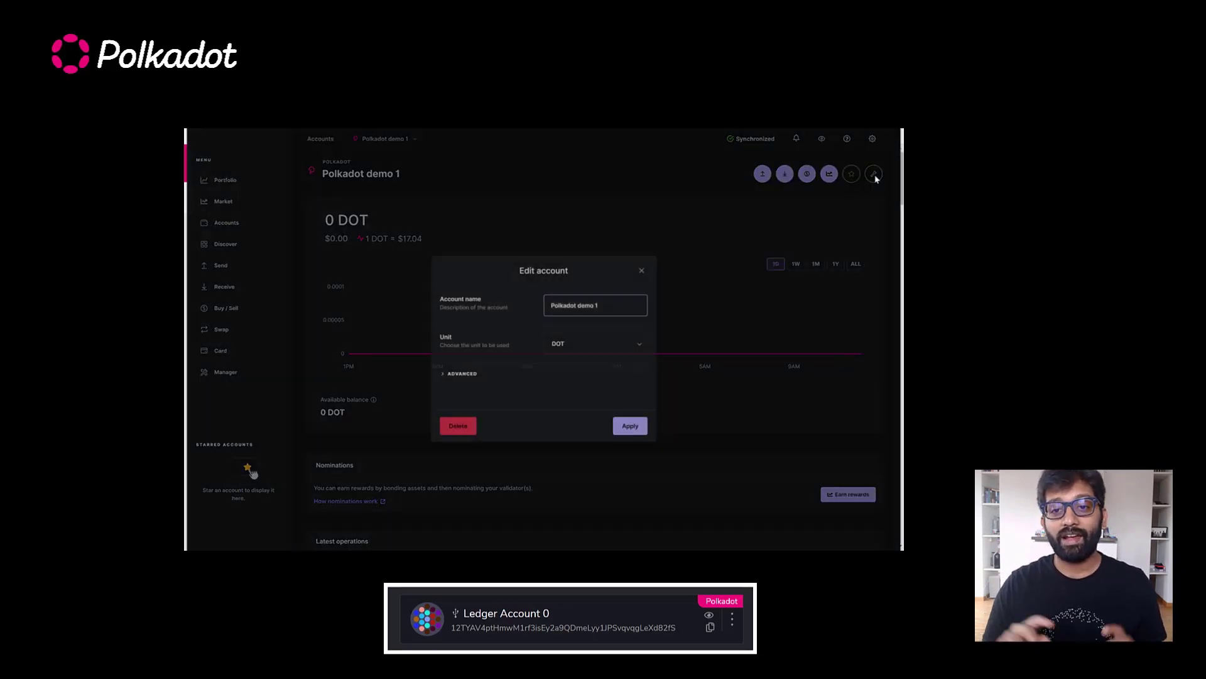
{"action": "left_click", "coordinate": [472, 375]}
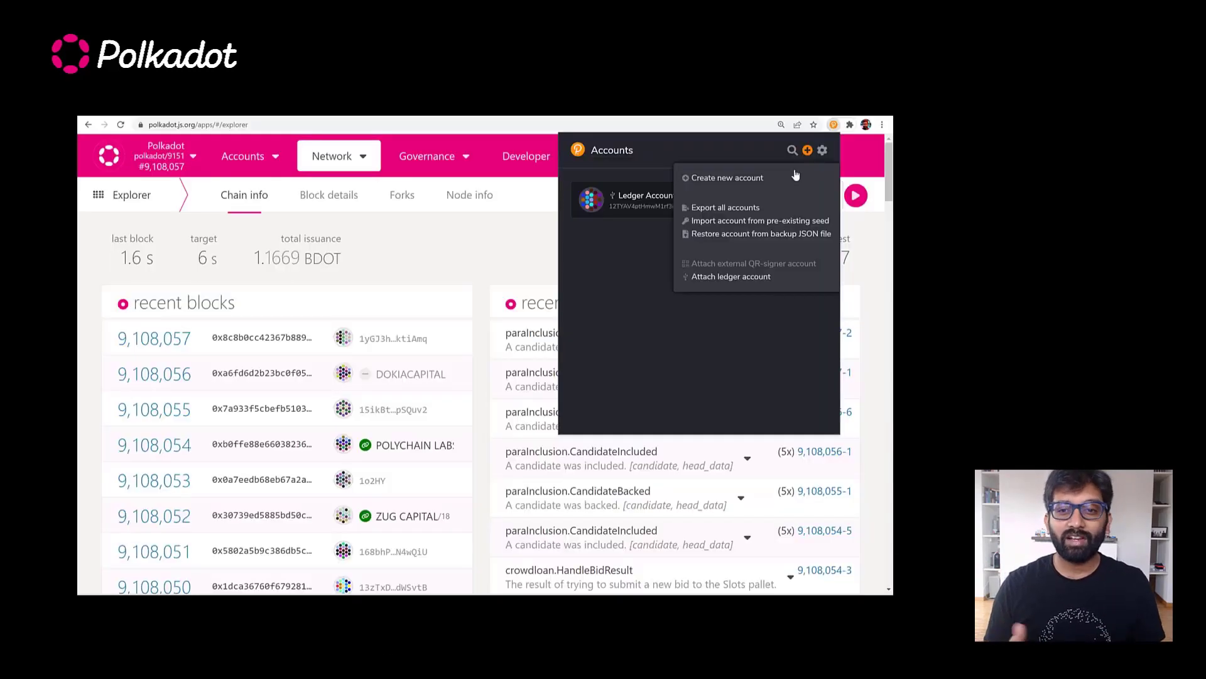
- Import 'Ledger Account 1' from the Ledger on Polkadot Relay Chain with account type 1
{"action": "left_click", "coordinate": [745, 279]}
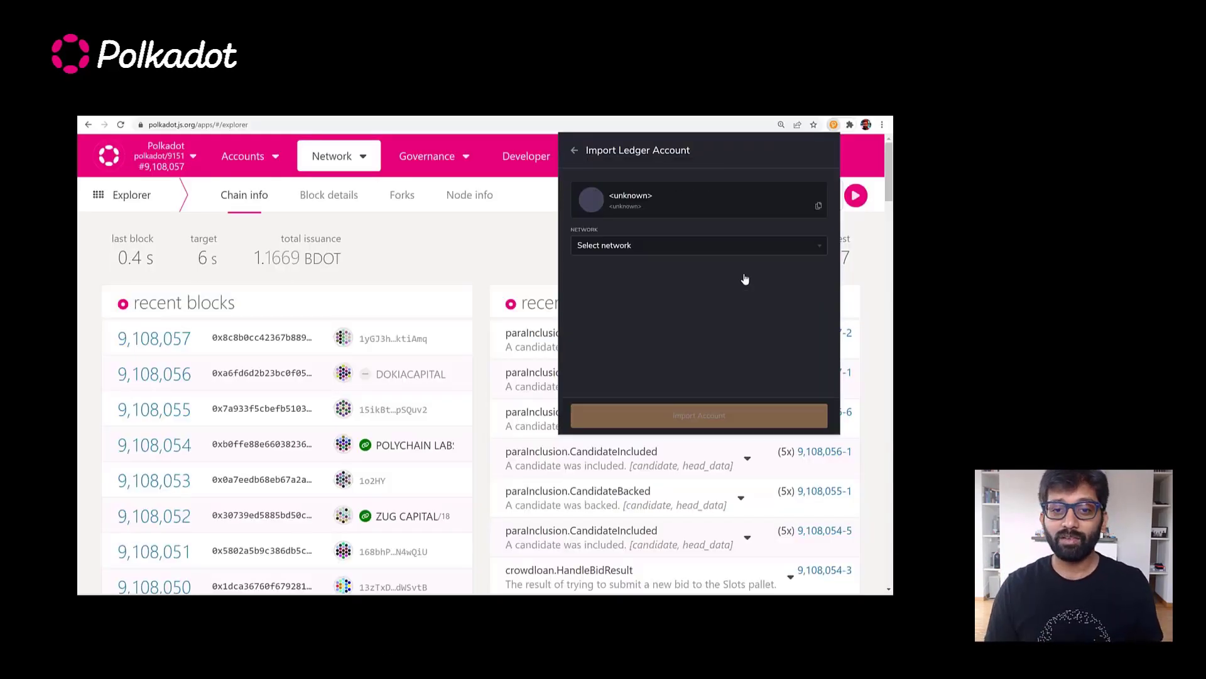
{"action": "left_click", "coordinate": [746, 245]}
{"action": "left_click", "coordinate": [752, 277]}
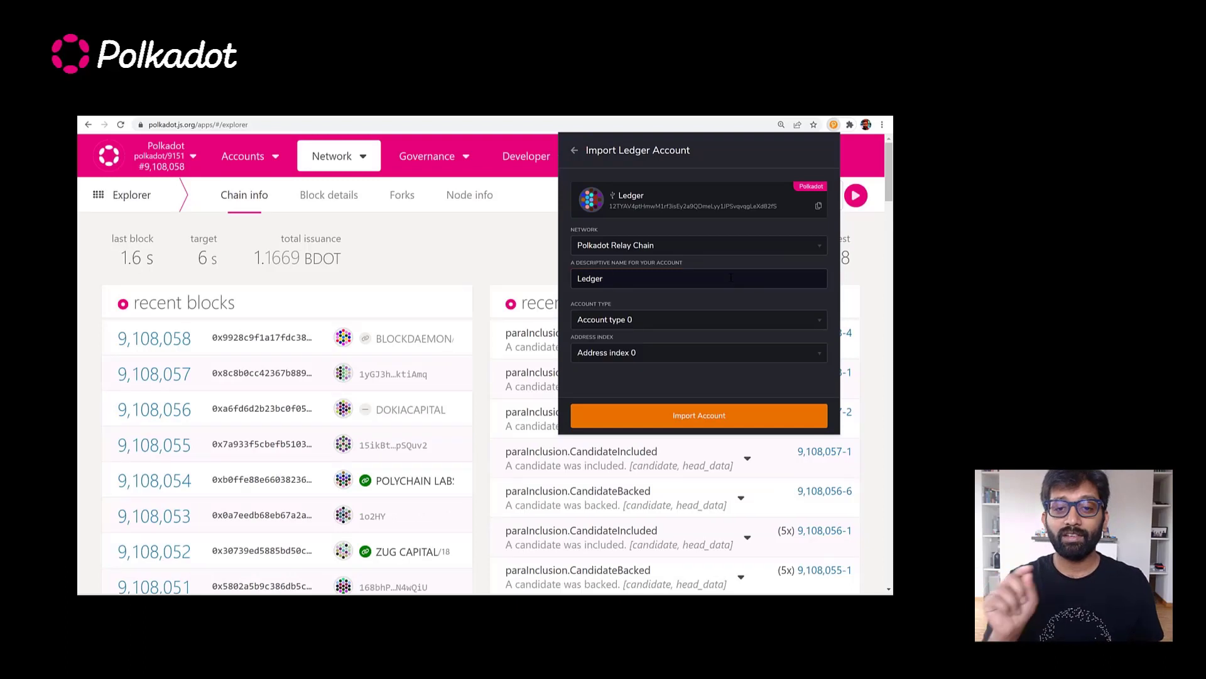
{"action": "type", "text": "Account 1"}
{"action": "left_click", "coordinate": [697, 322]}
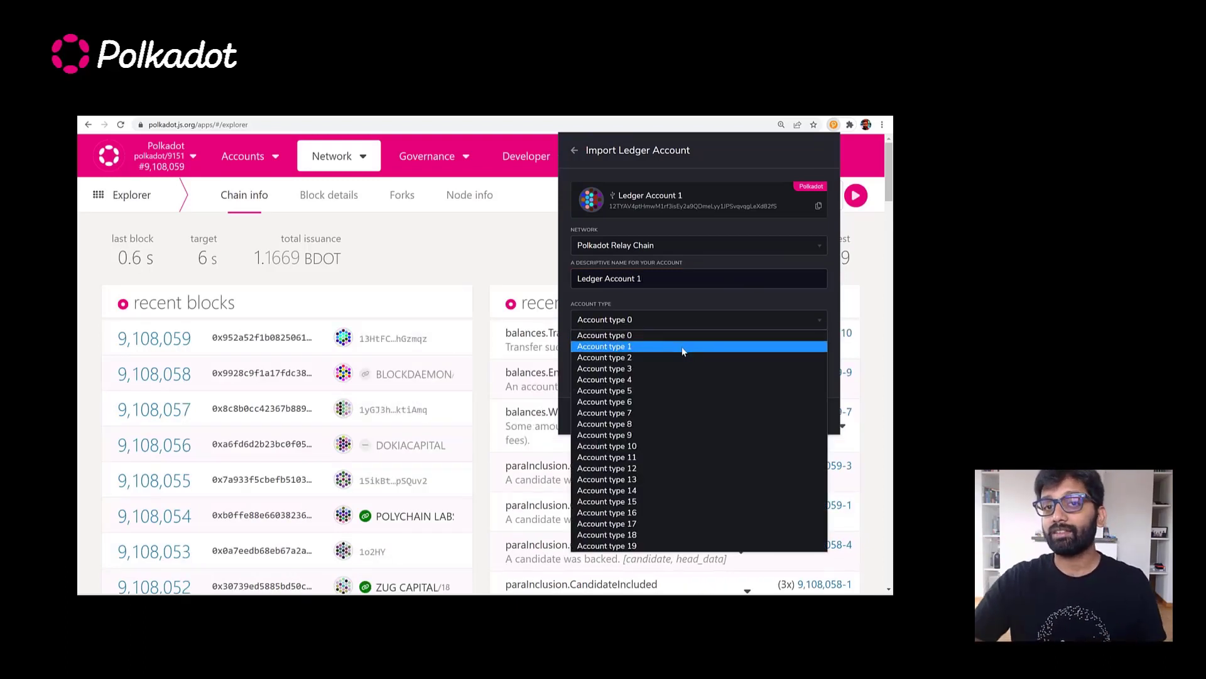
{"action": "left_click", "coordinate": [686, 347]}
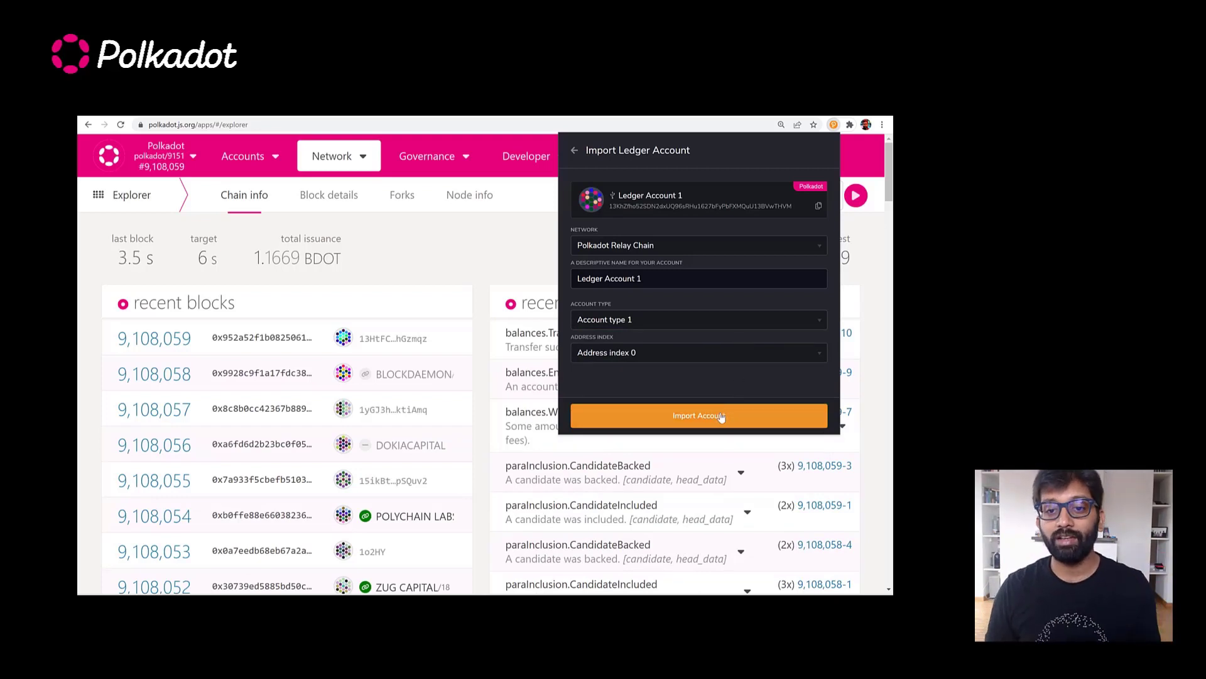
{"action": "left_click", "coordinate": [722, 415]}
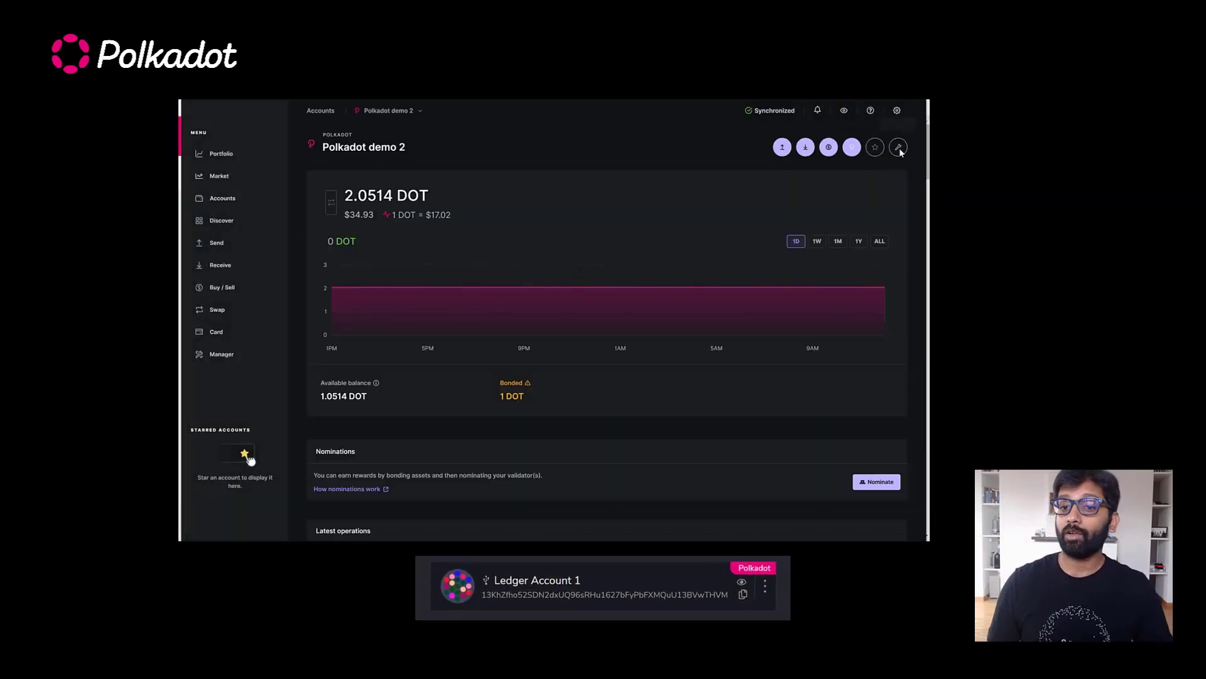
- Expand the ADVANCED section in Polkadot demo 2's edit settings
{"action": "left_click", "coordinate": [899, 149]}
{"action": "left_click", "coordinate": [472, 350]}
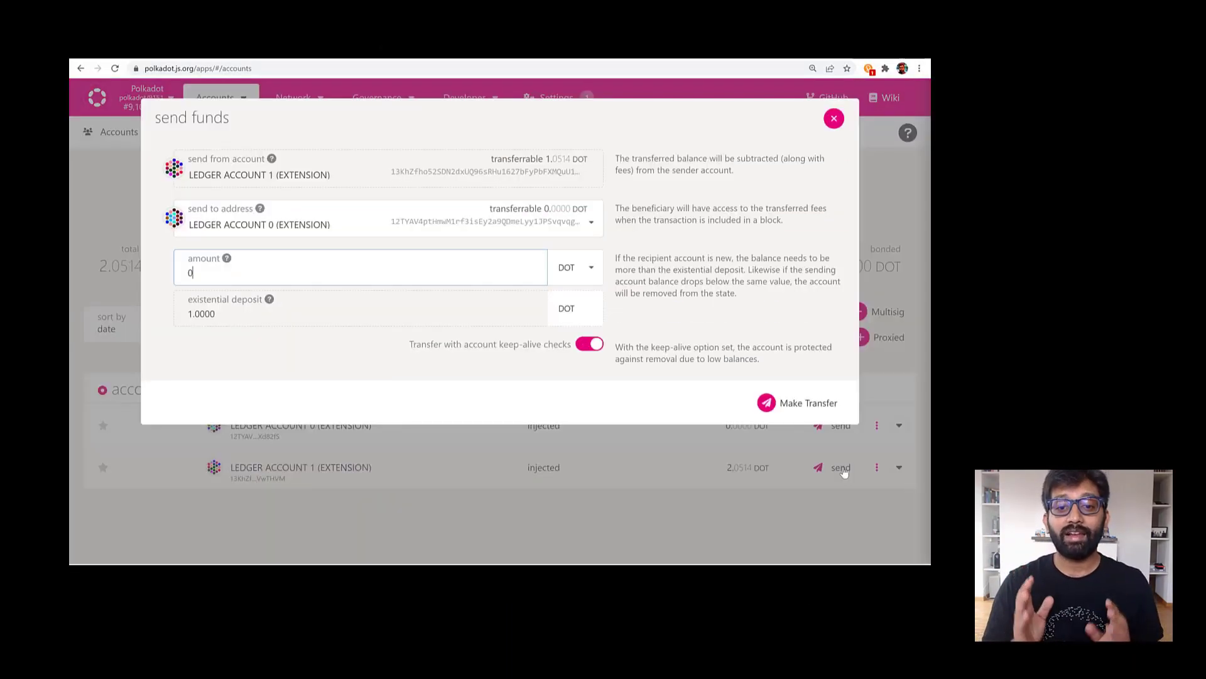
- Set the transfer amount to 1 DOT and submit it for signing
{"action": "left_click_drag", "start_coordinate": [196, 275], "coordinate": [180, 276]}
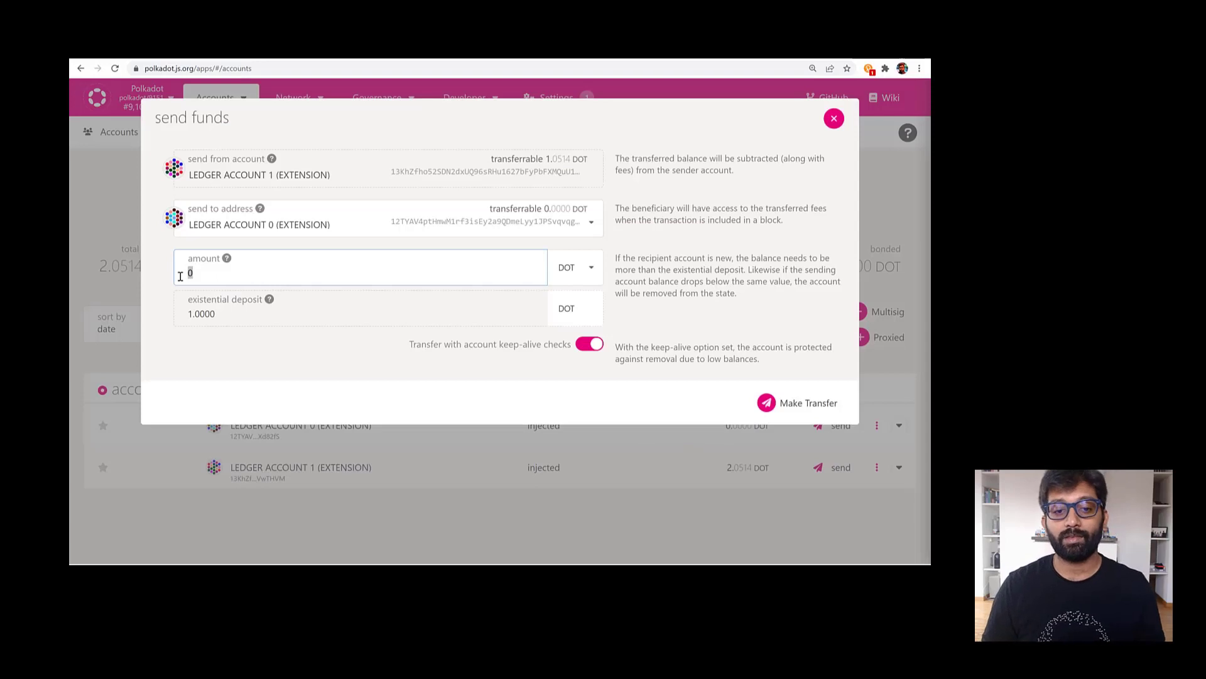
{"action": "type", "text": "1"}
{"action": "left_click", "coordinate": [370, 373]}
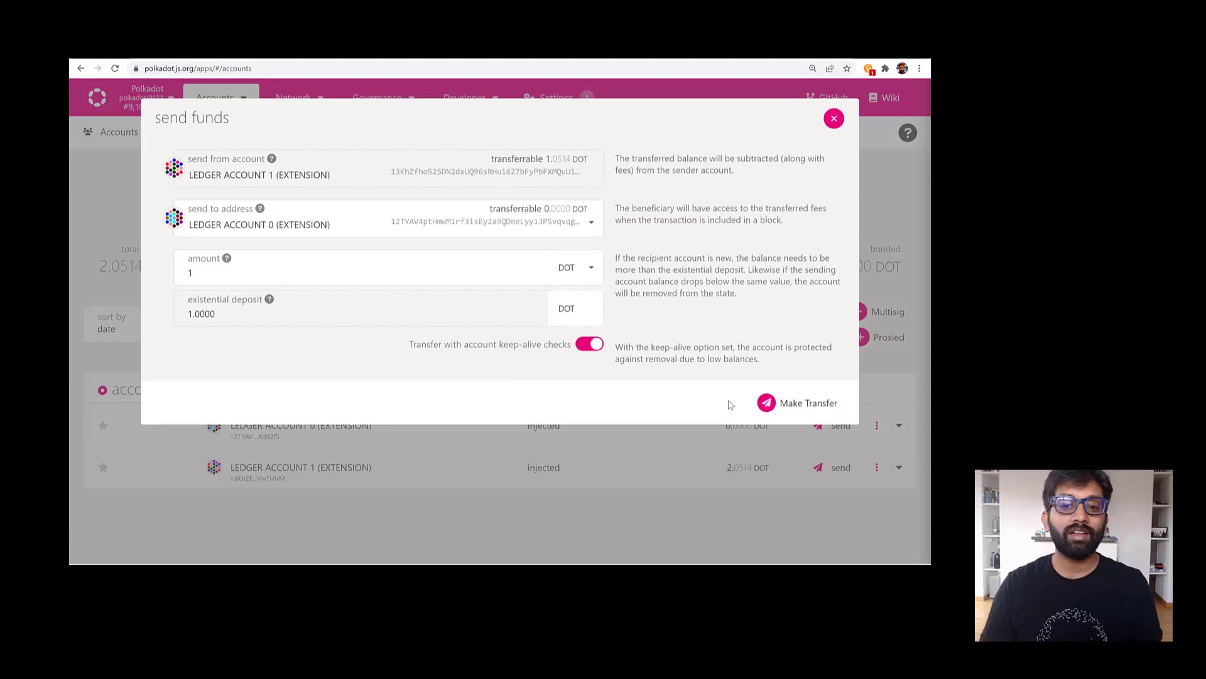
{"action": "left_click", "coordinate": [810, 404]}
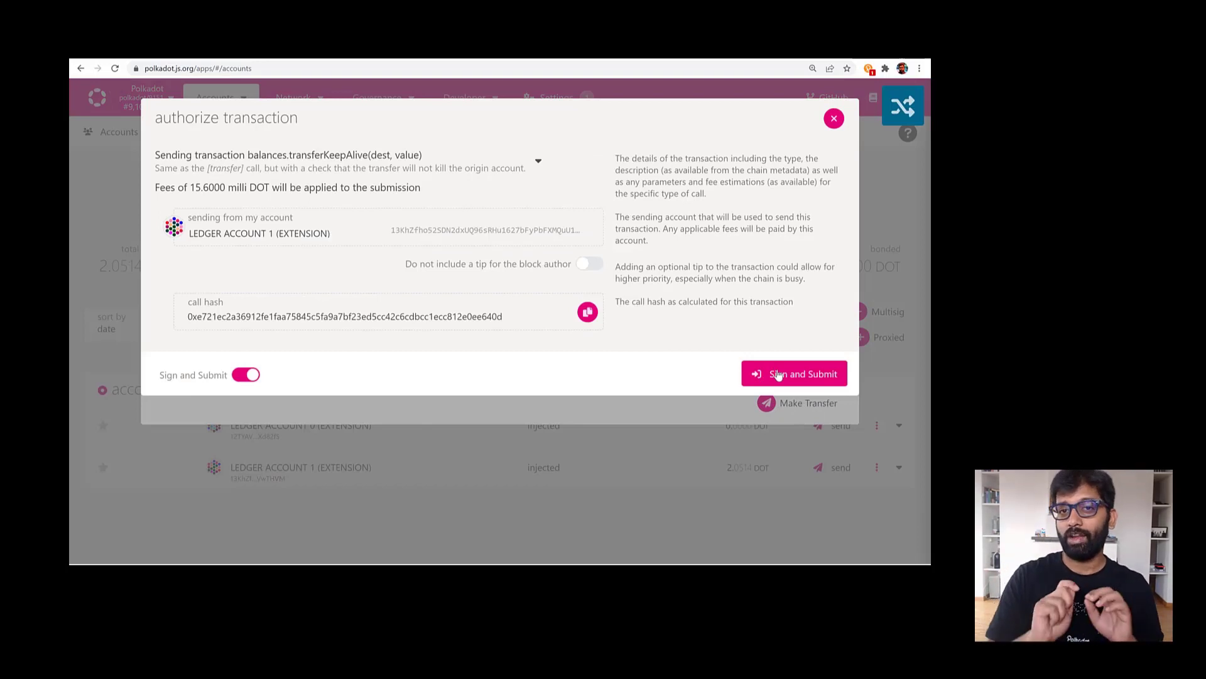
{"action": "left_click", "coordinate": [778, 376]}
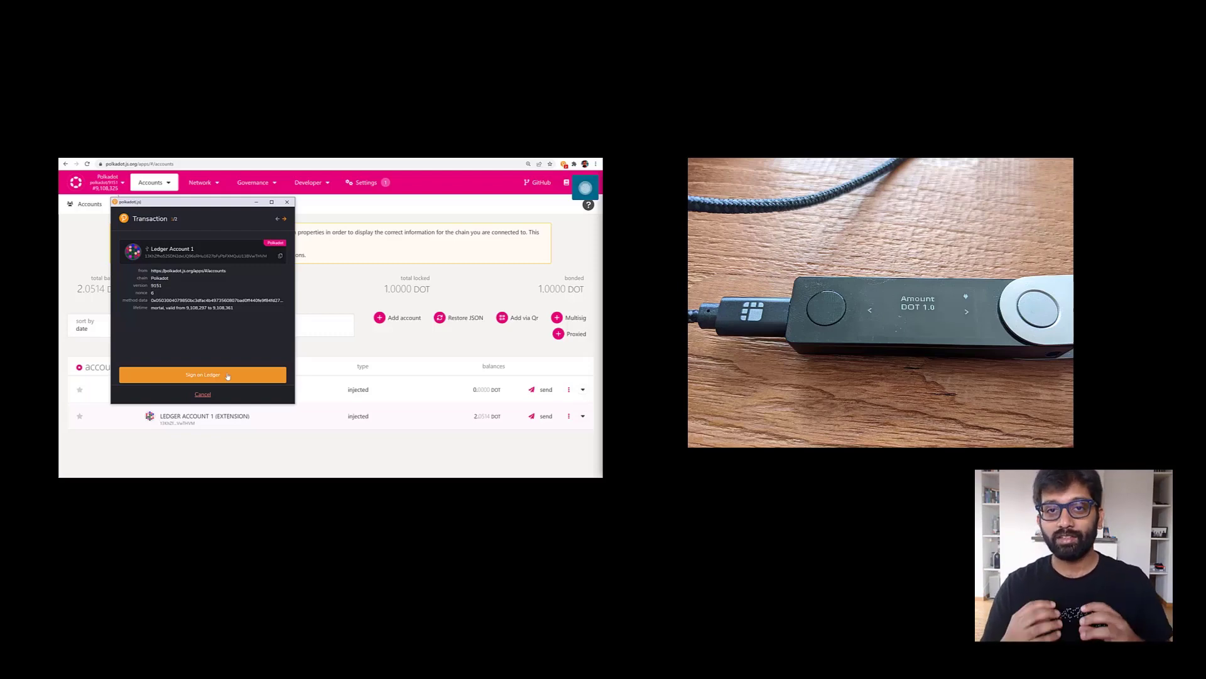
- Sign the 1 DOT transfer with the Ledger device from the extension popup
{"action": "left_click", "coordinate": [228, 375]}
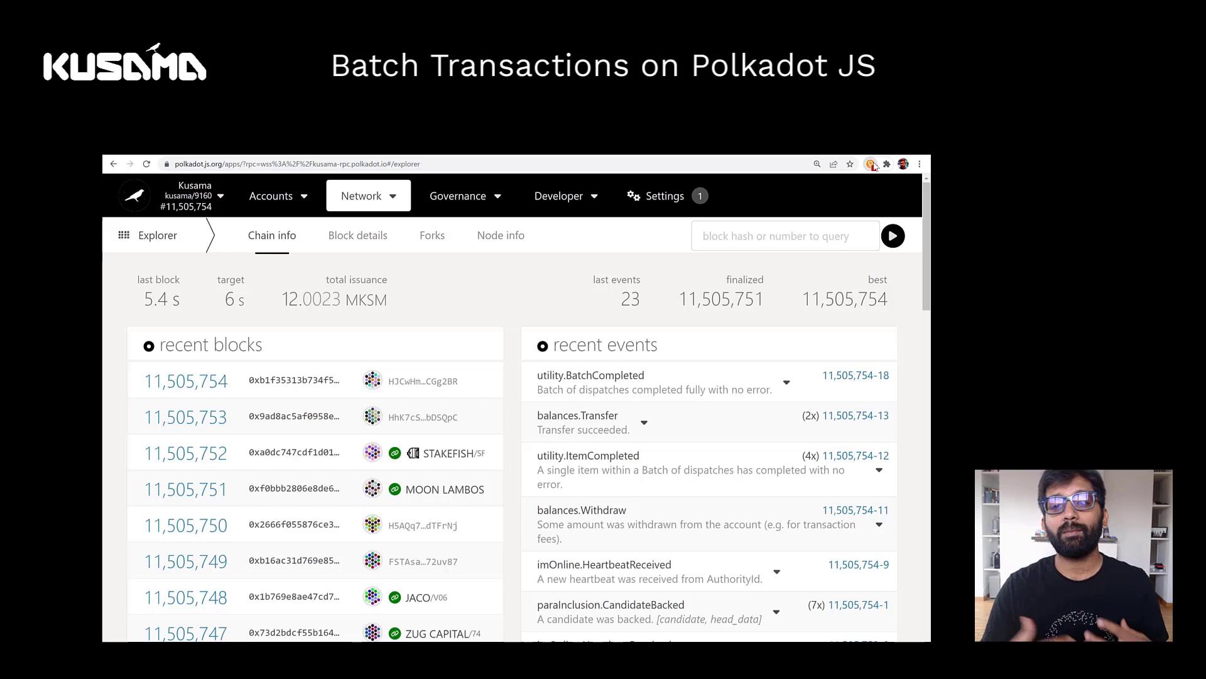
- Import 'Kusama Ledger Account 0' on Kusama Relay Chain, then go to Staking account actions
{"action": "left_click", "coordinate": [871, 165]}
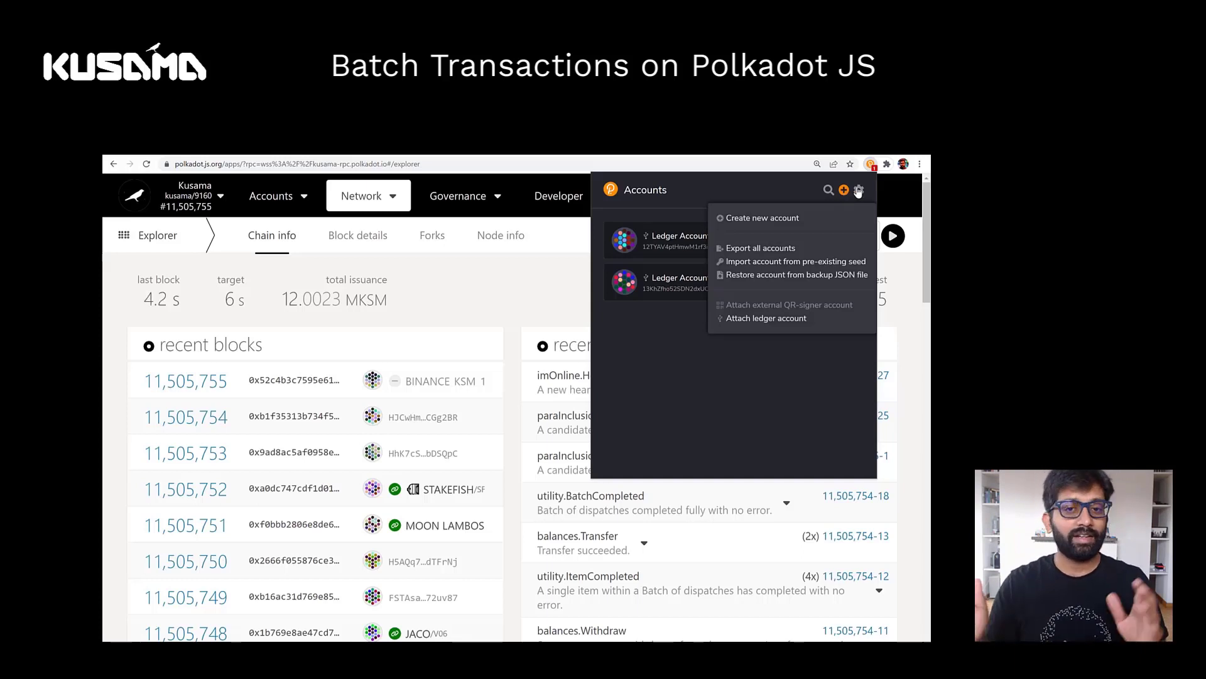
{"action": "left_click", "coordinate": [790, 319]}
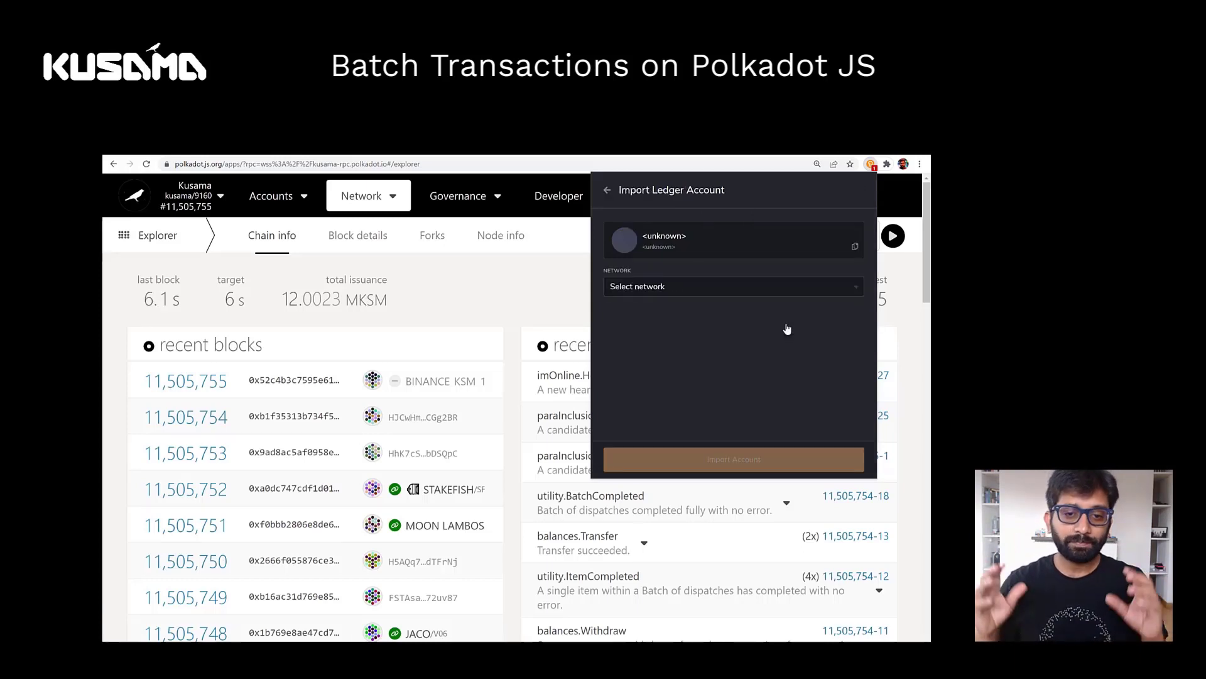
{"action": "left_click", "coordinate": [778, 288]}
{"action": "left_click", "coordinate": [769, 324]}
{"action": "left_click", "coordinate": [756, 321]}
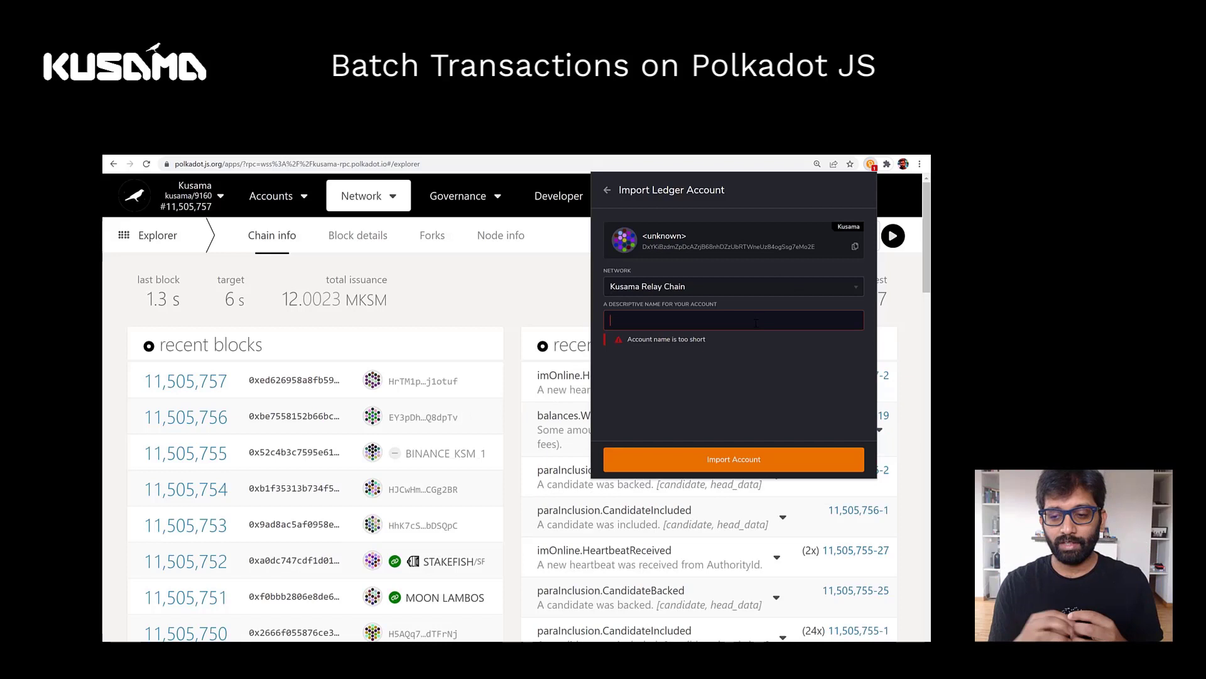
{"action": "type", "text": "Kusama Ledger Account 0"}
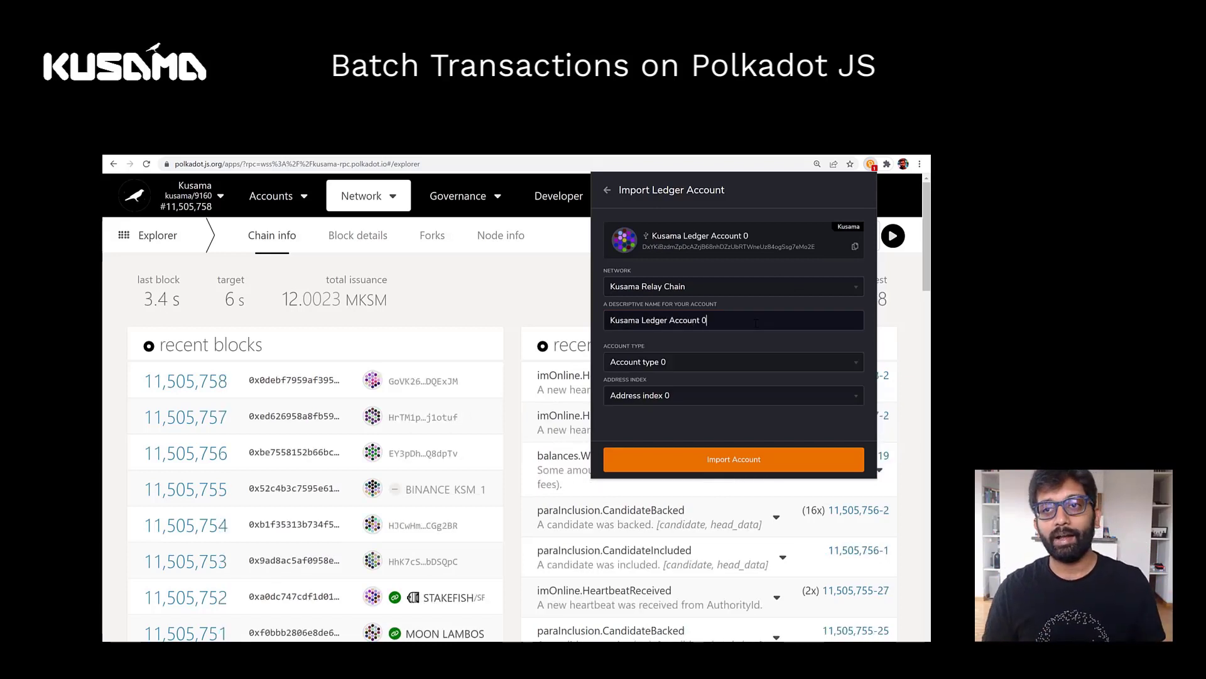
{"action": "left_click", "coordinate": [769, 461]}
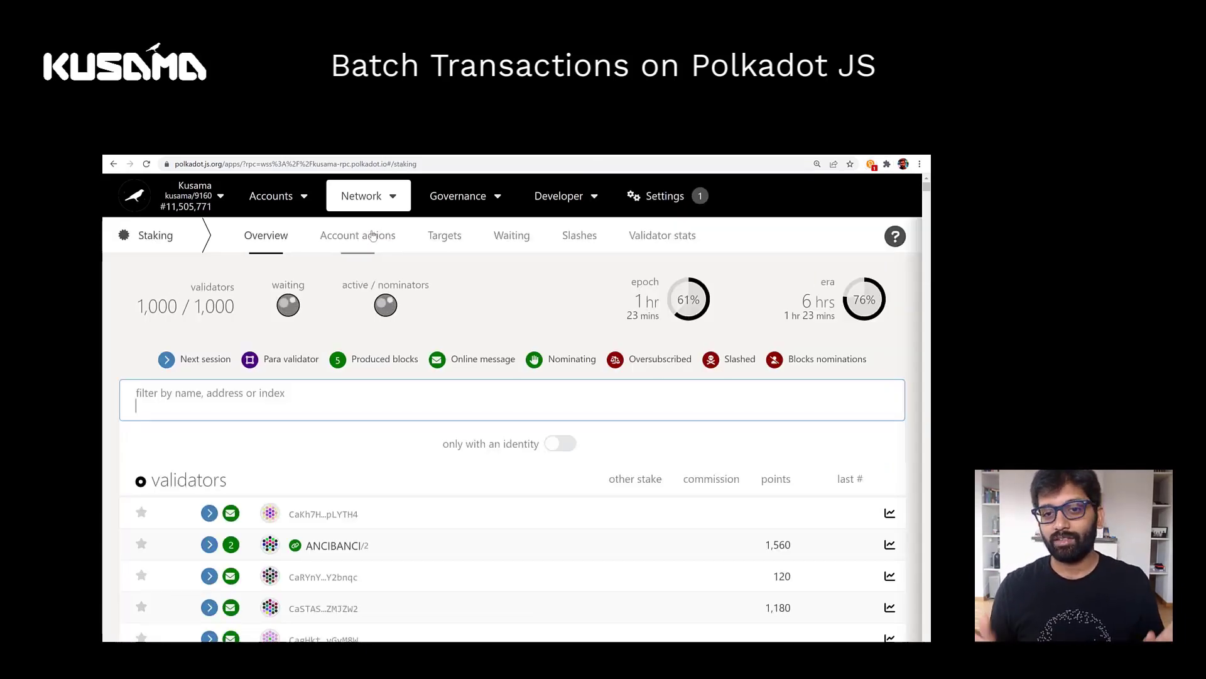
{"action": "left_click", "coordinate": [373, 235]}
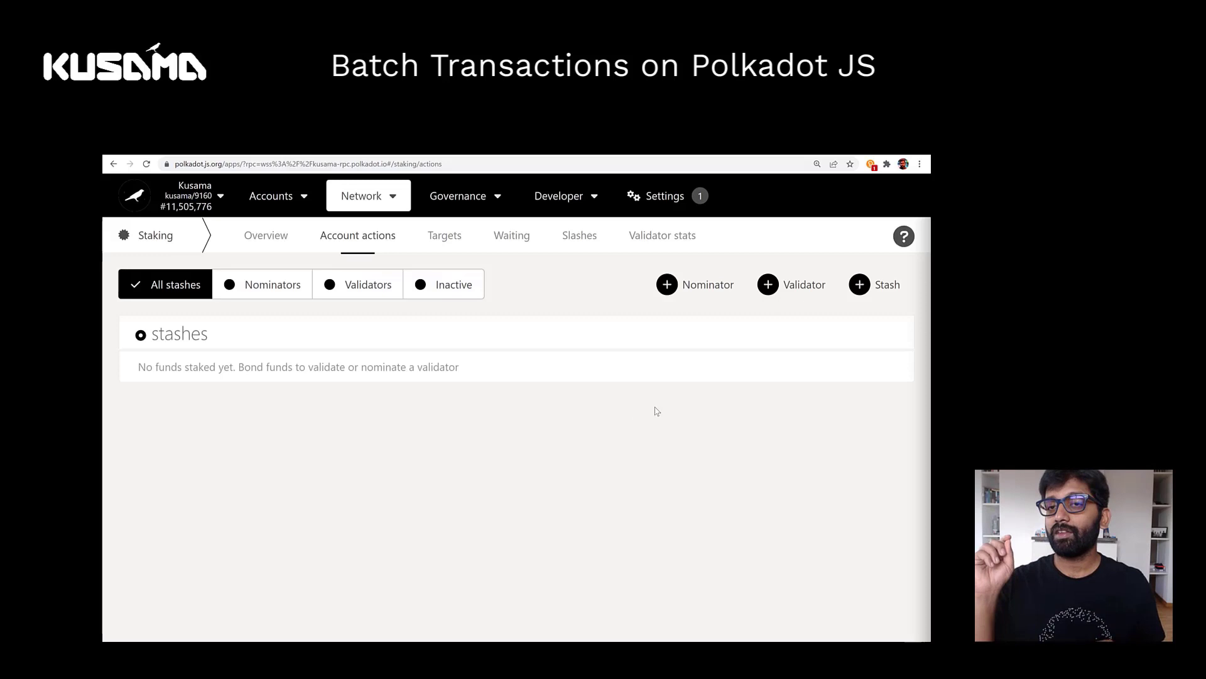
- Start a new nominator and trim the bonded value to 0.1 KSM
{"action": "left_click", "coordinate": [669, 287]}
{"action": "left_click_drag", "start_coordinate": [195, 460], "coordinate": [175, 464]}
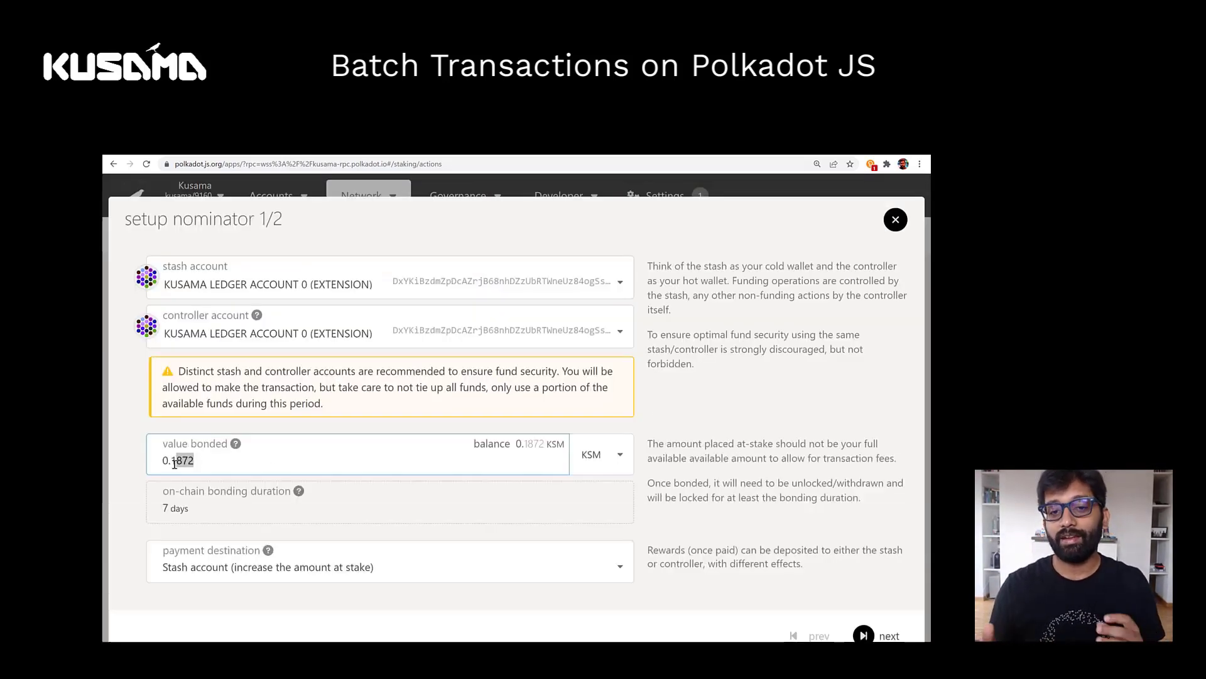
{"action": "key", "text": "BackSpace"}
{"action": "left_click", "coordinate": [862, 634]}
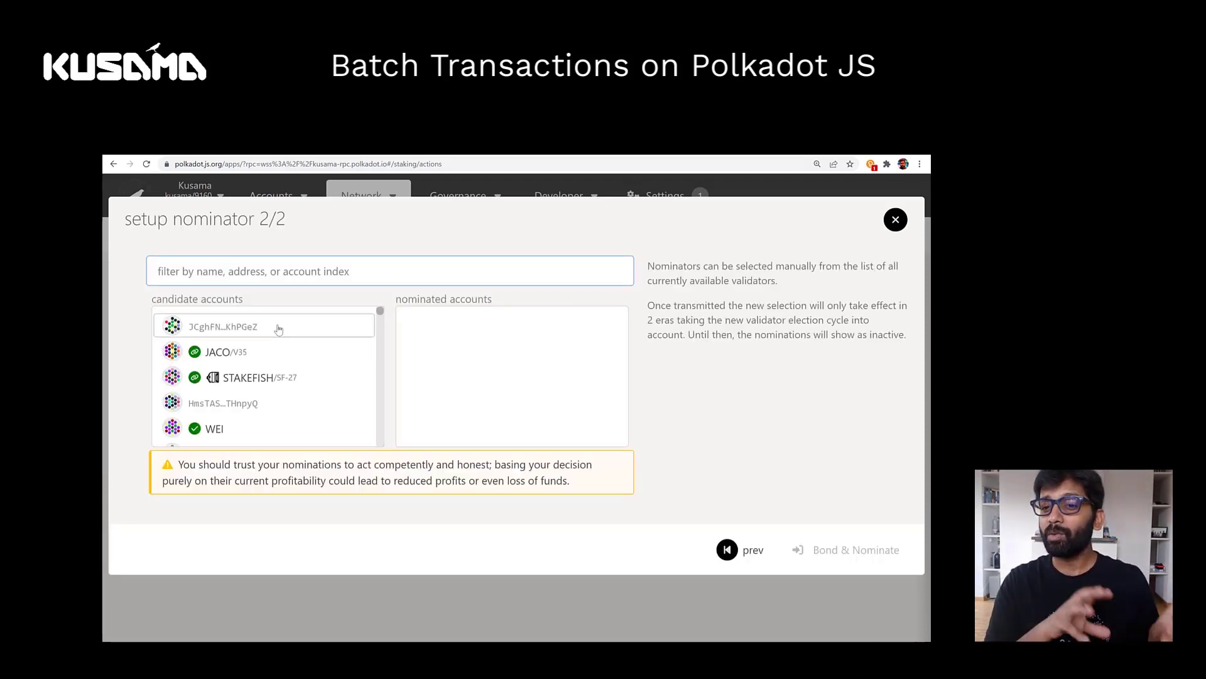
- Nominate an unnamed validator, STAKEFISH and JACO, and submit as one Bond & Nominate batch
{"action": "left_click", "coordinate": [279, 329]}
{"action": "left_click", "coordinate": [267, 351]}
{"action": "left_click", "coordinate": [269, 328]}
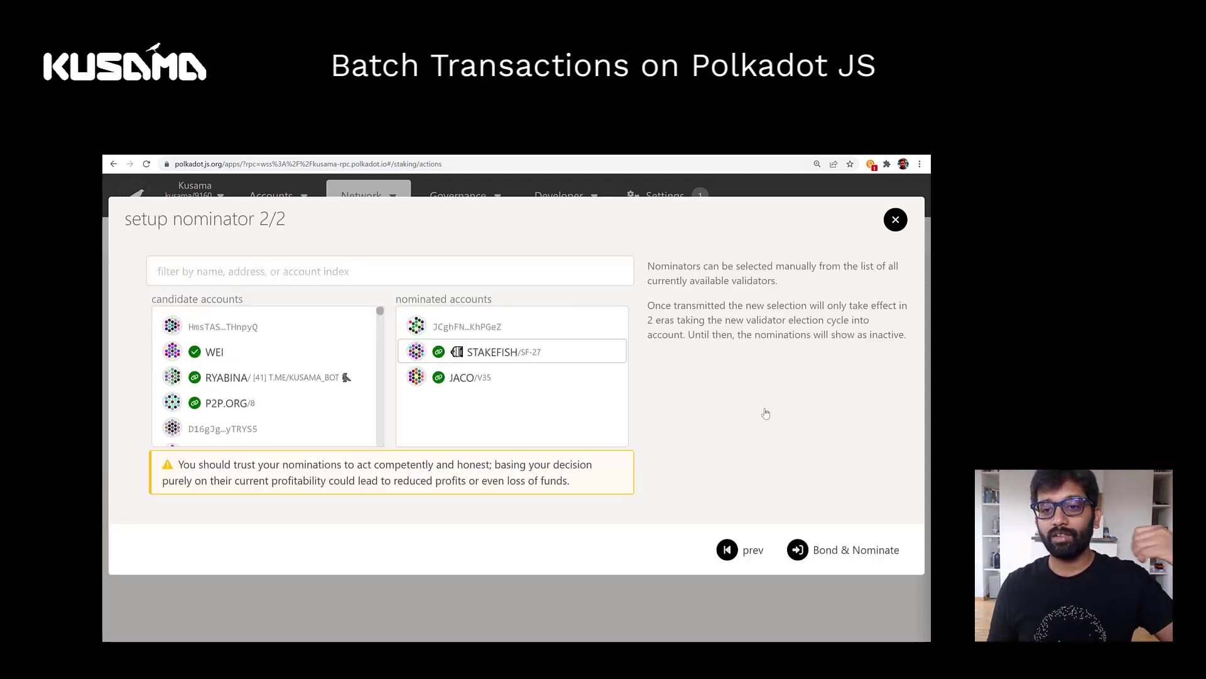
{"action": "left_click", "coordinate": [852, 549]}
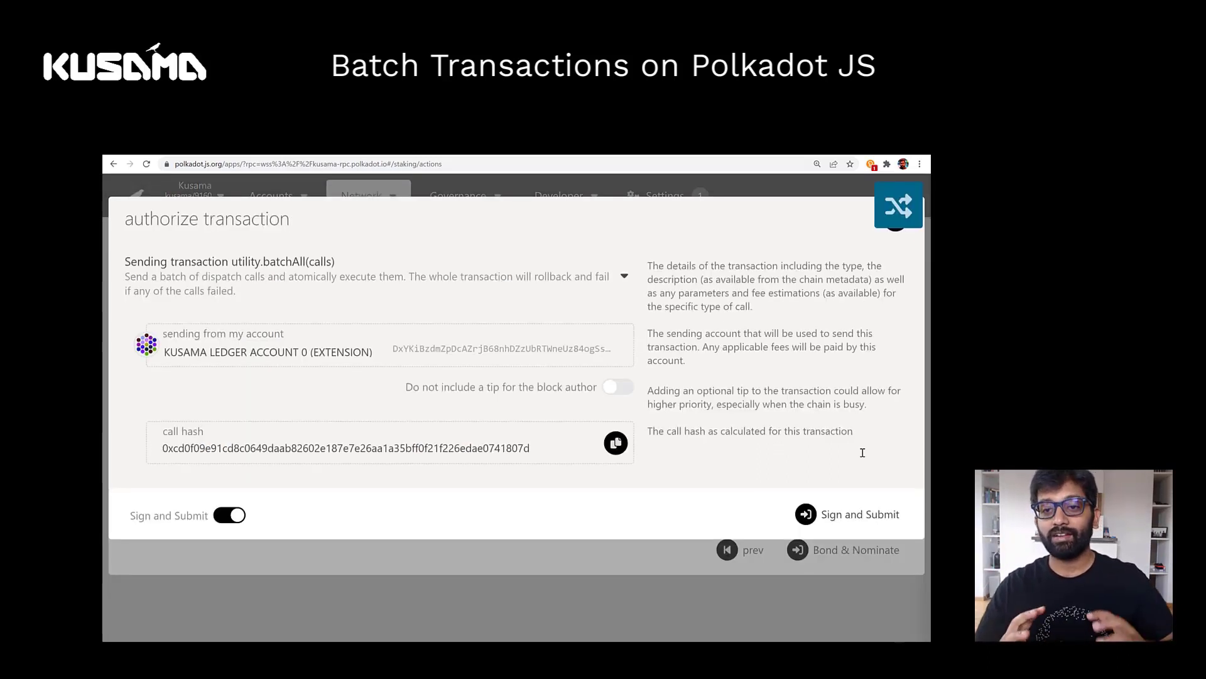
- Try signing the batched bond on the Ledger; after 'Call nesting not supported', retry and close
{"action": "left_click", "coordinate": [858, 523]}
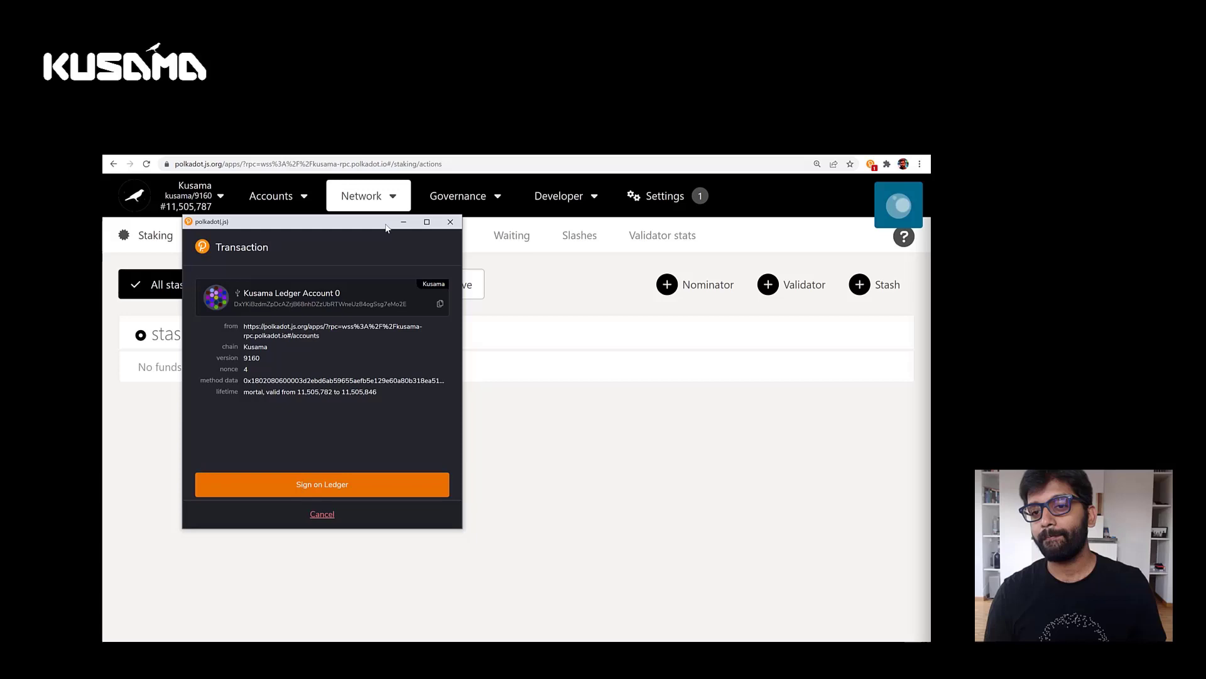
{"action": "left_click_drag", "start_coordinate": [386, 228], "coordinate": [604, 237]}
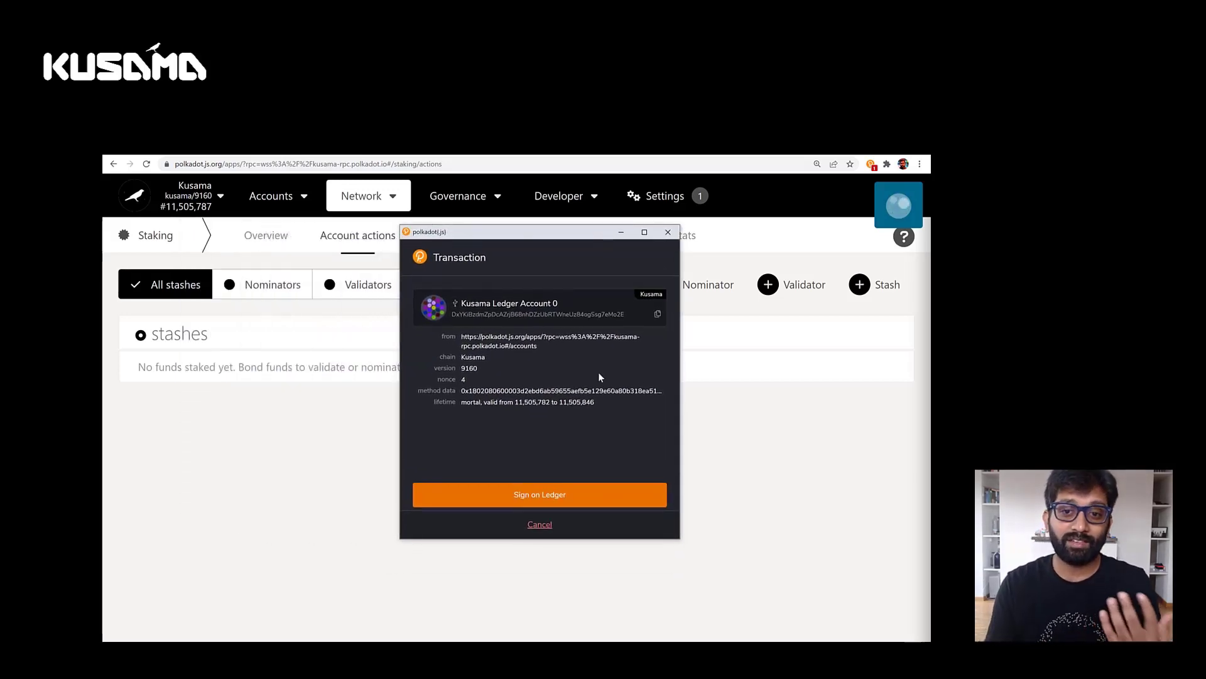
{"action": "left_click", "coordinate": [577, 494]}
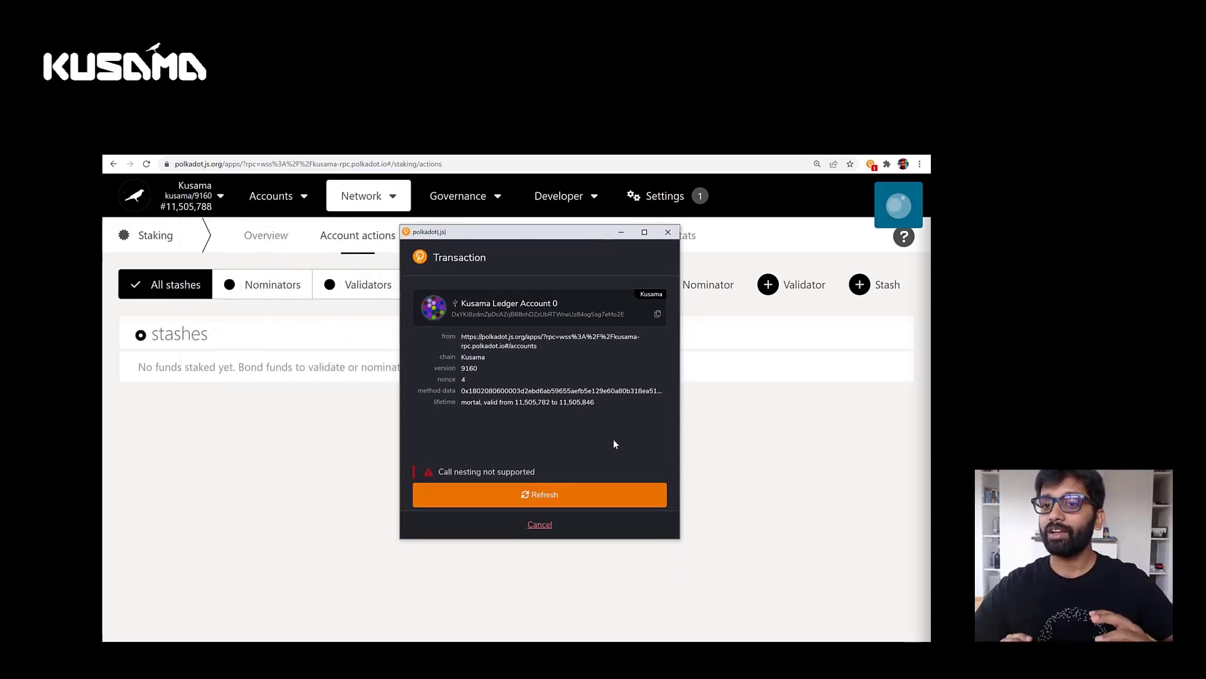
{"action": "left_click", "coordinate": [579, 499]}
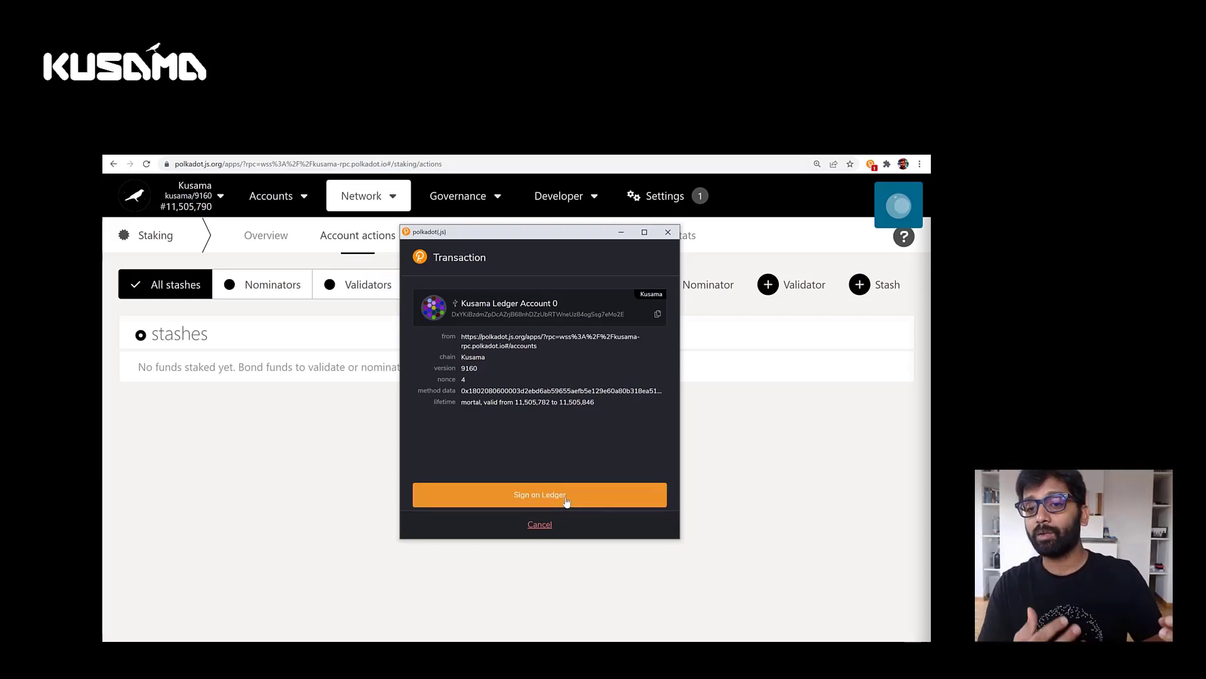
{"action": "left_click", "coordinate": [566, 500]}
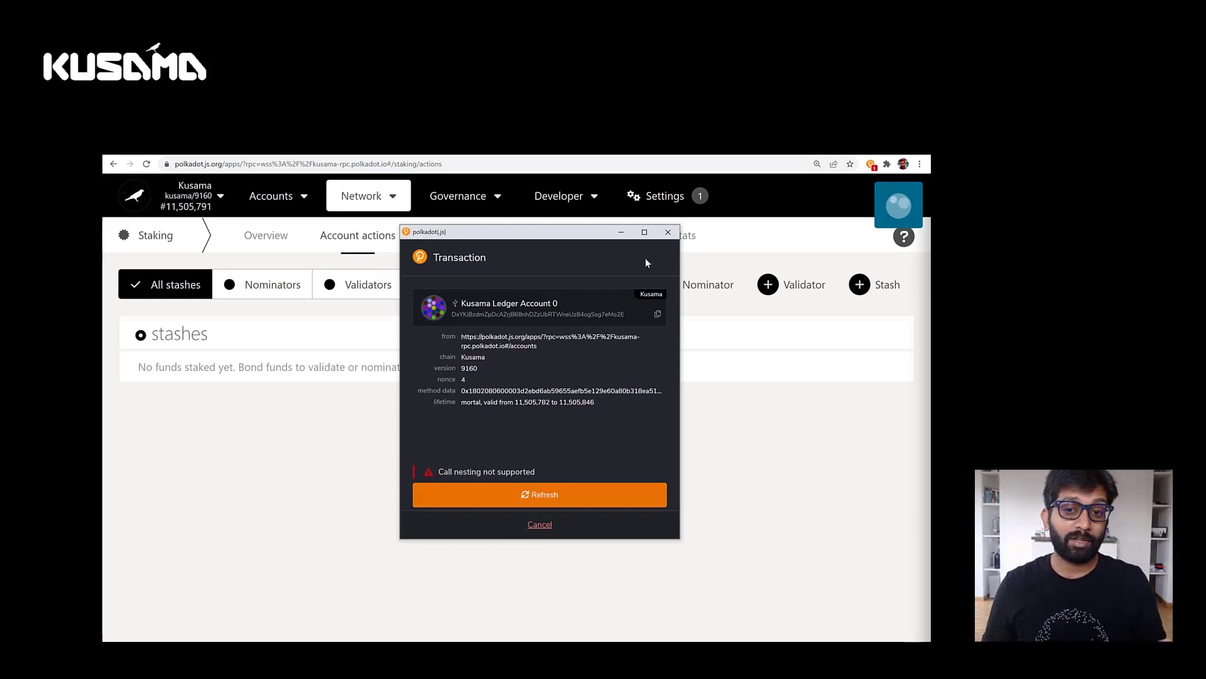
{"action": "left_click", "coordinate": [665, 234]}
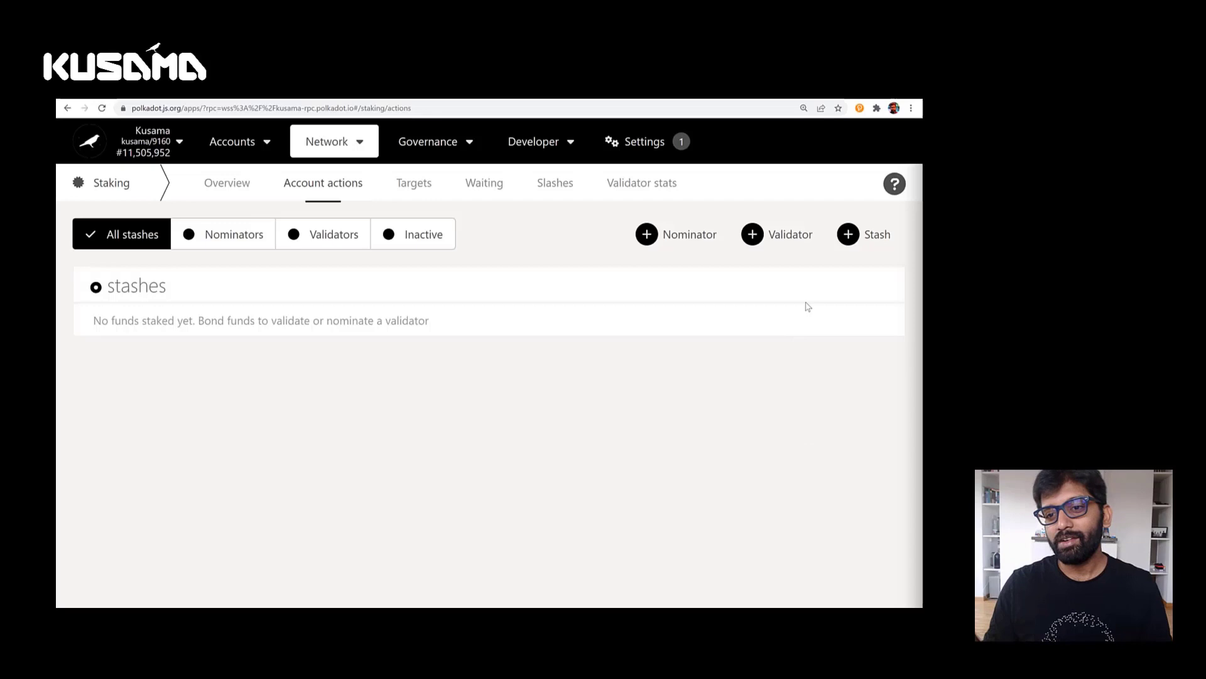
- Bond 0.1 KSM from the Ledger account, keeping it as its own controller
{"action": "left_click", "coordinate": [860, 242]}
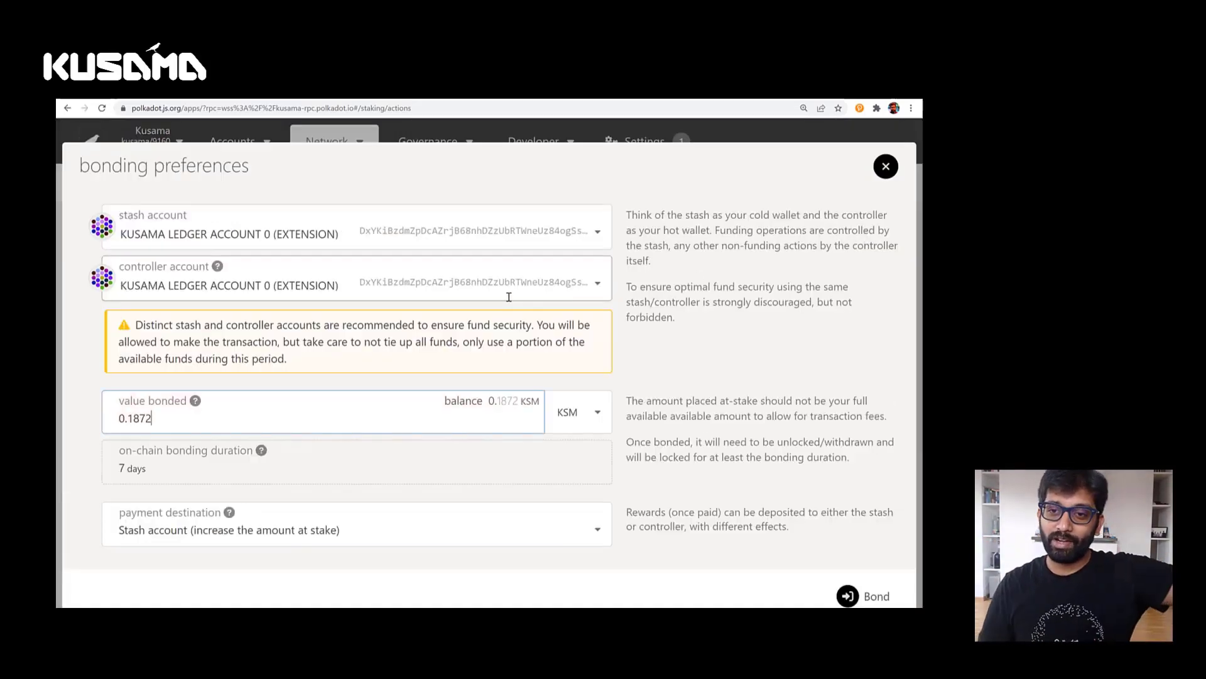
{"action": "left_click", "coordinate": [543, 288]}
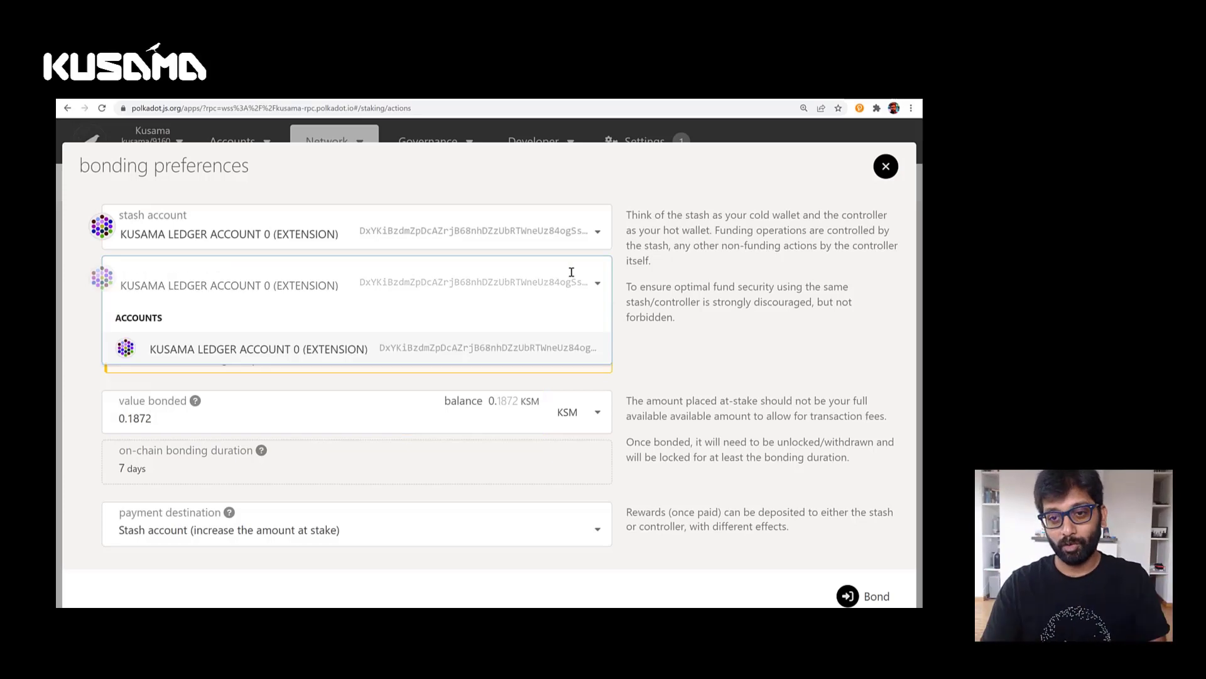
{"action": "left_click", "coordinate": [660, 344]}
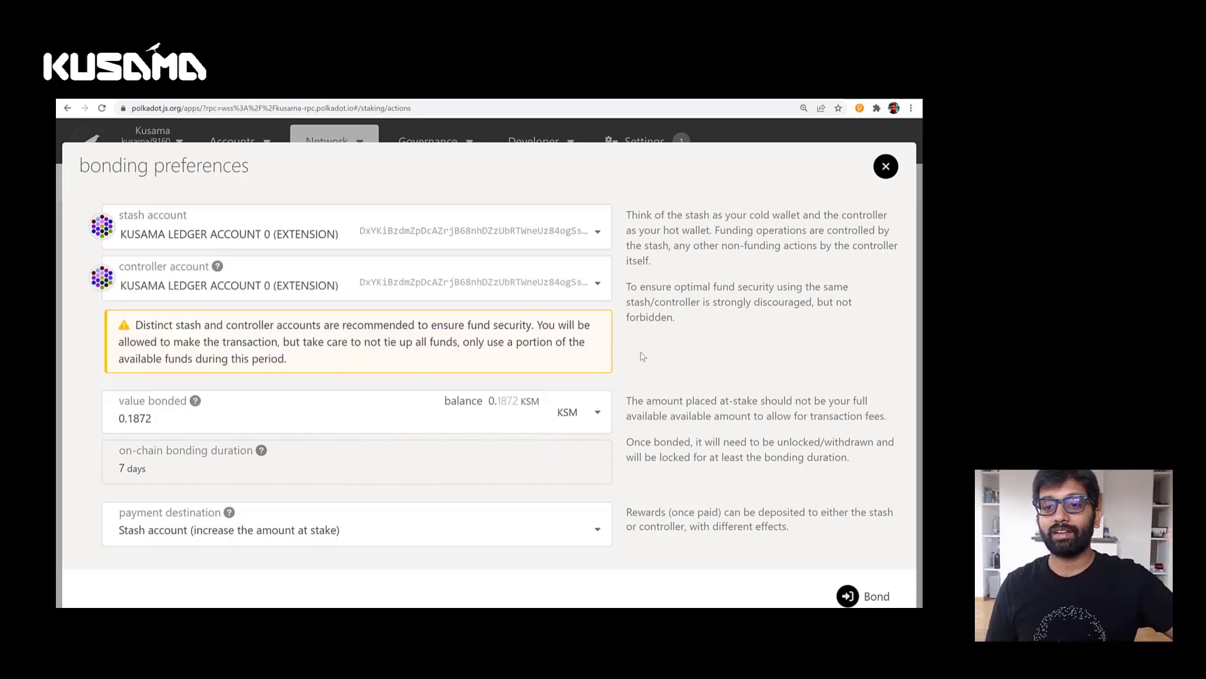
{"action": "left_click", "coordinate": [340, 412]}
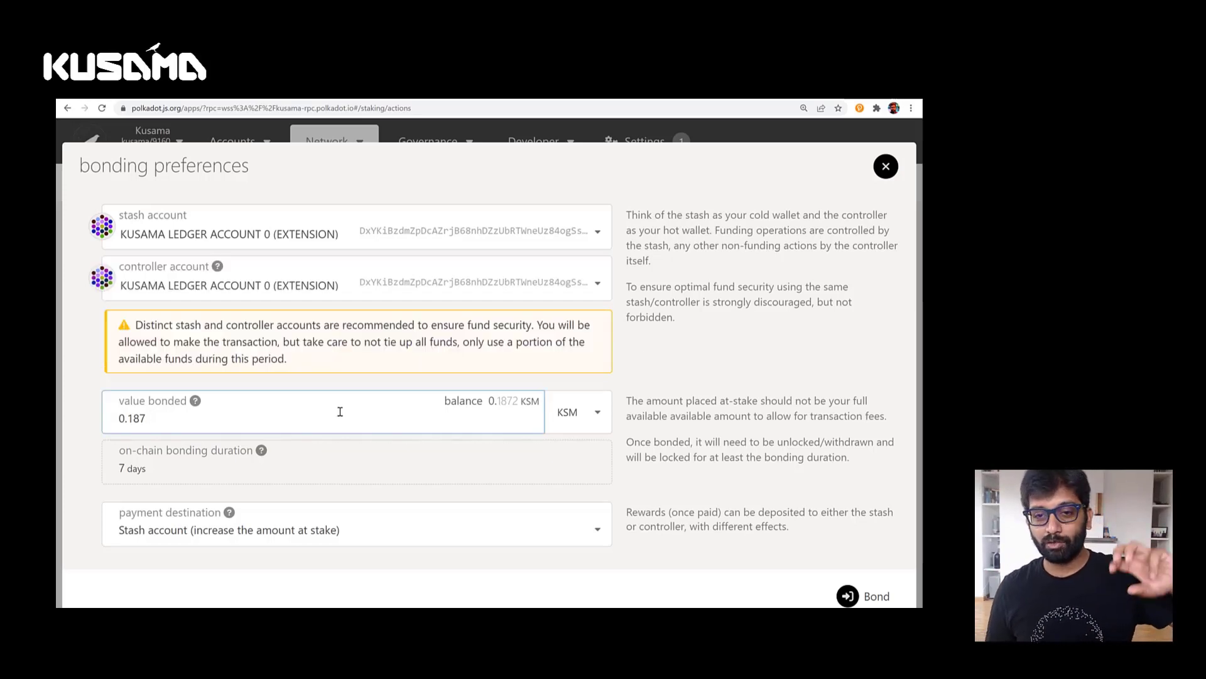
{"action": "key", "text": "BackSpace"}
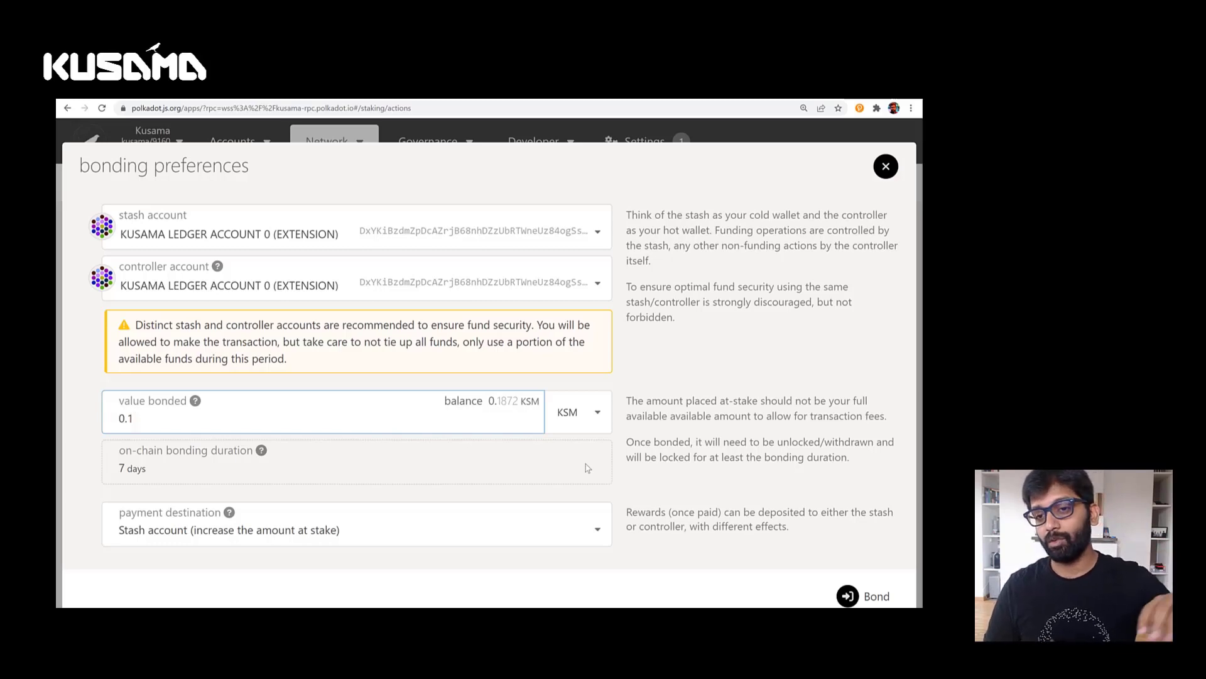
{"action": "left_click", "coordinate": [632, 483]}
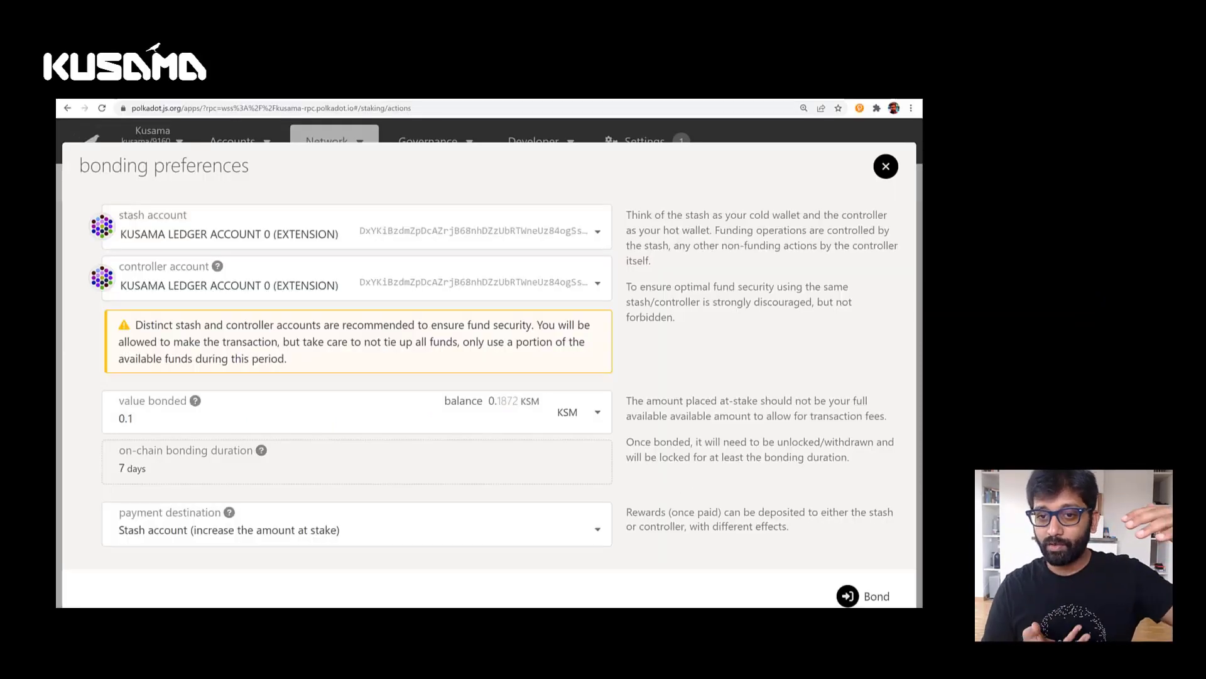
{"action": "left_click", "coordinate": [841, 595]}
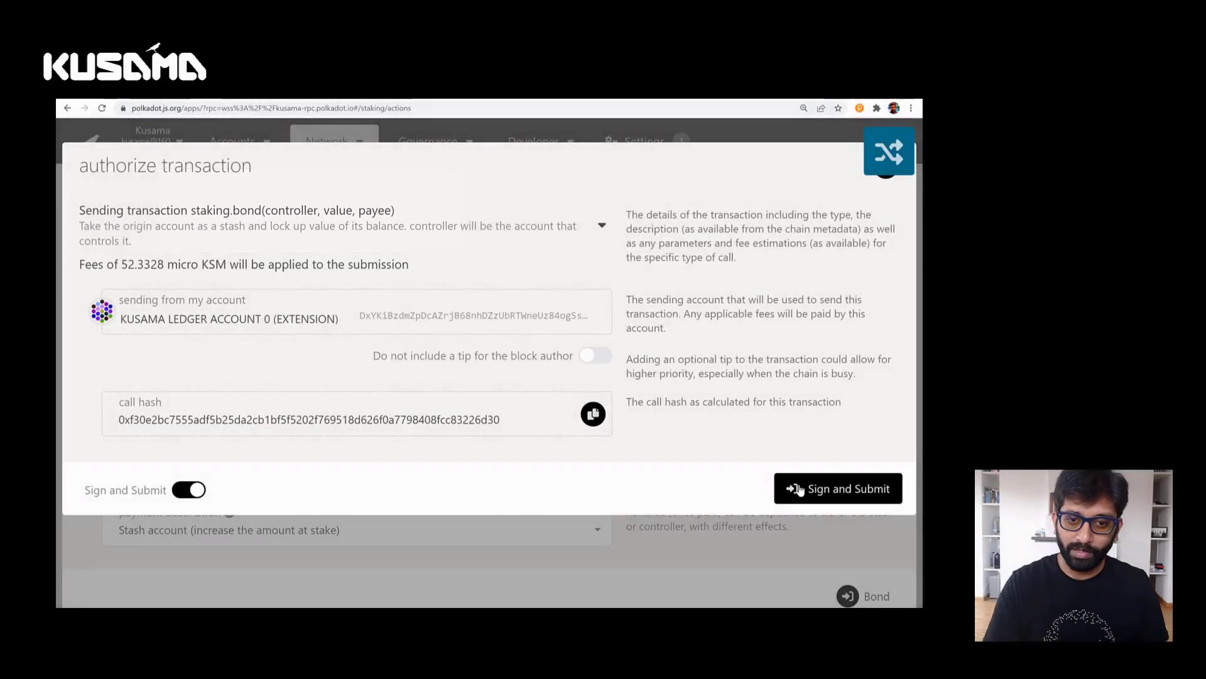
- Sign and submit the 0.1 KSM staking.bond transaction on the Ledger
{"action": "left_click", "coordinate": [782, 481]}
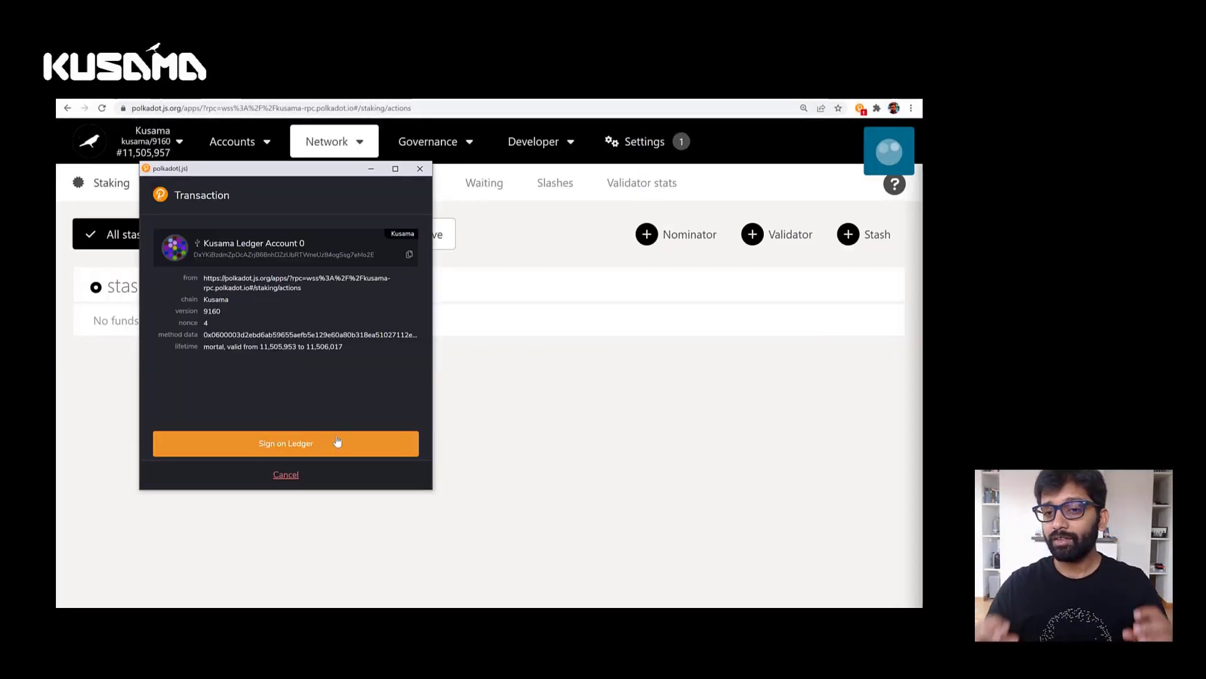
{"action": "left_click", "coordinate": [337, 442]}
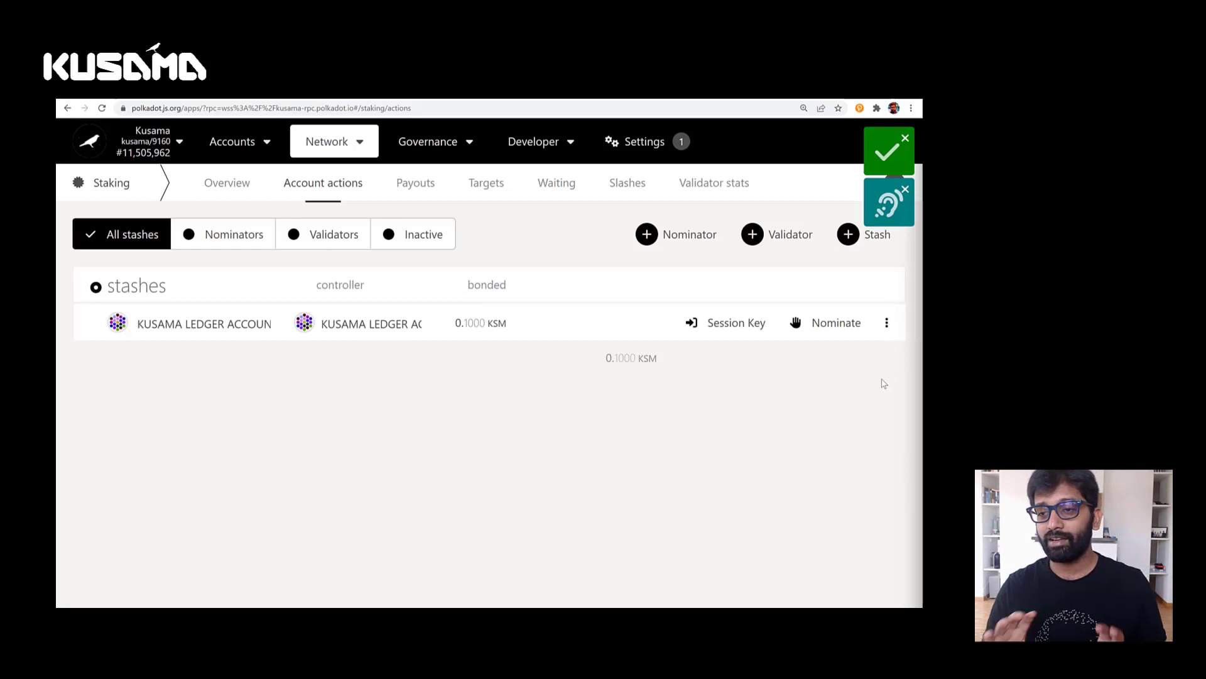
- Nominate the first candidate, JACO and STAKEFISH from the stash, then sign and submit
{"action": "left_click", "coordinate": [824, 327]}
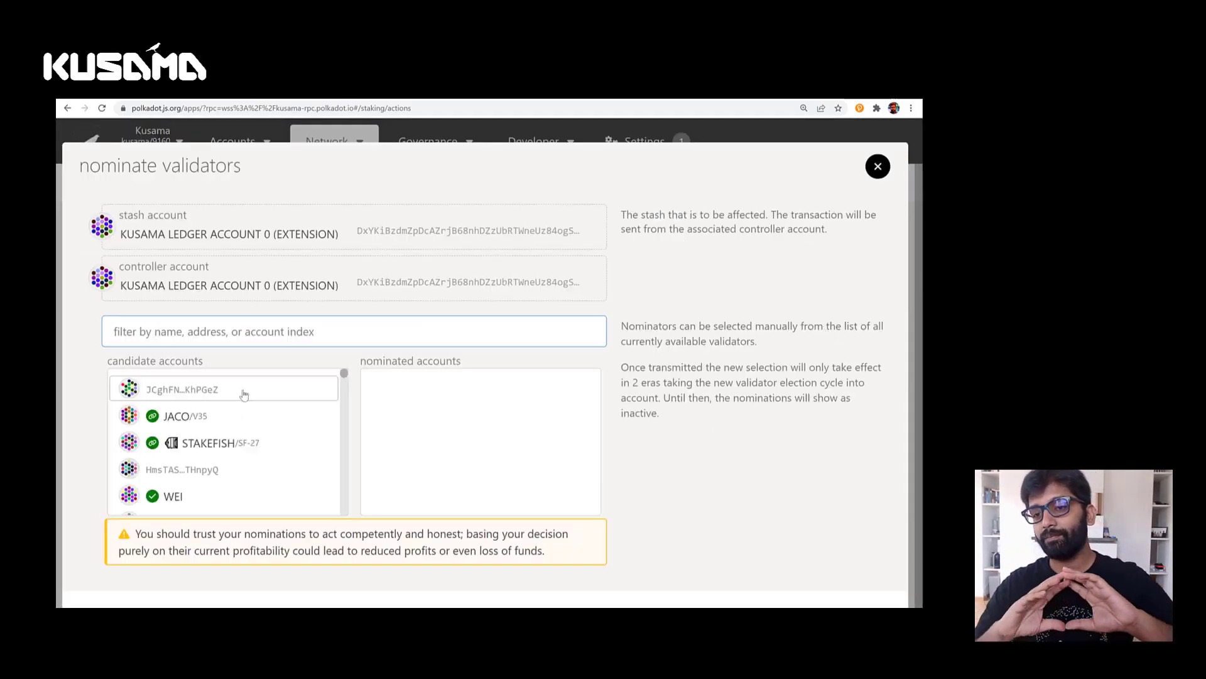
{"action": "left_click", "coordinate": [234, 402]}
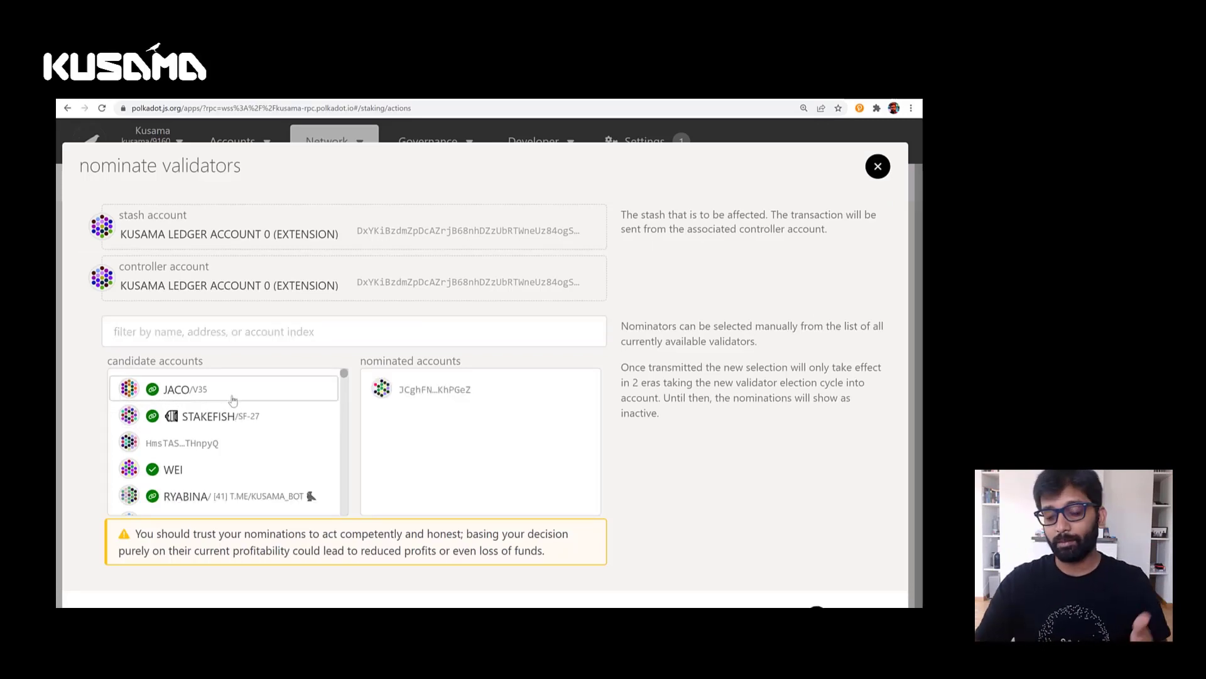
{"action": "left_click", "coordinate": [233, 396]}
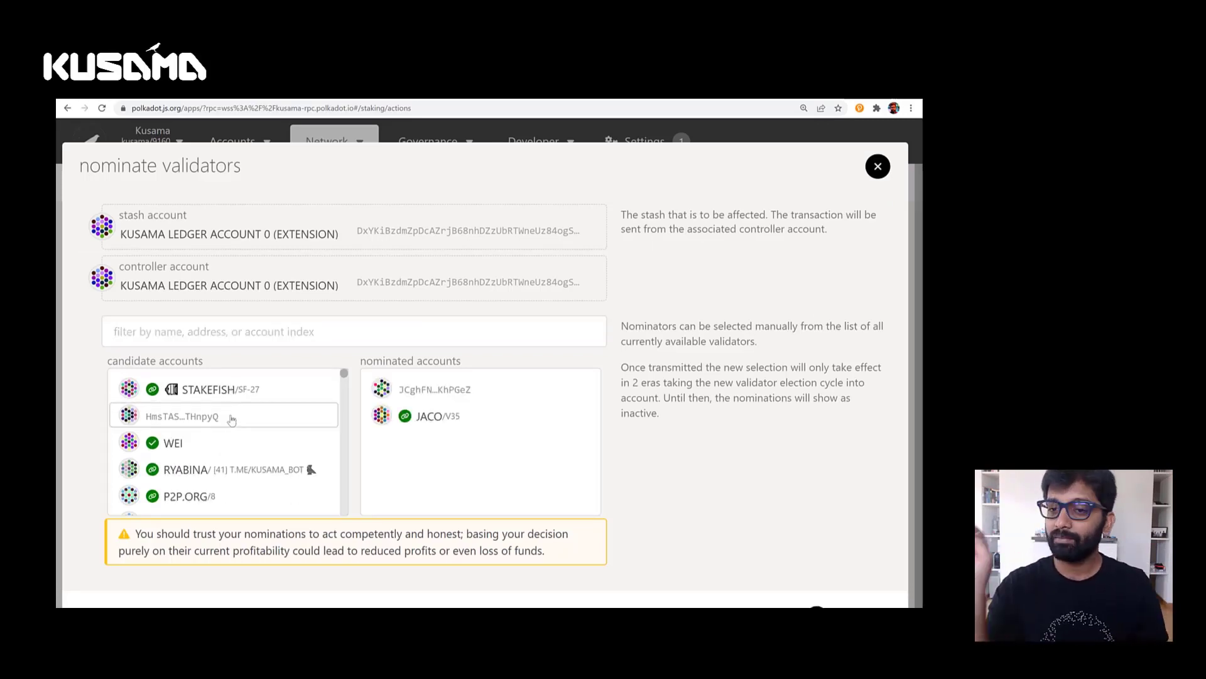
{"action": "left_click", "coordinate": [234, 392]}
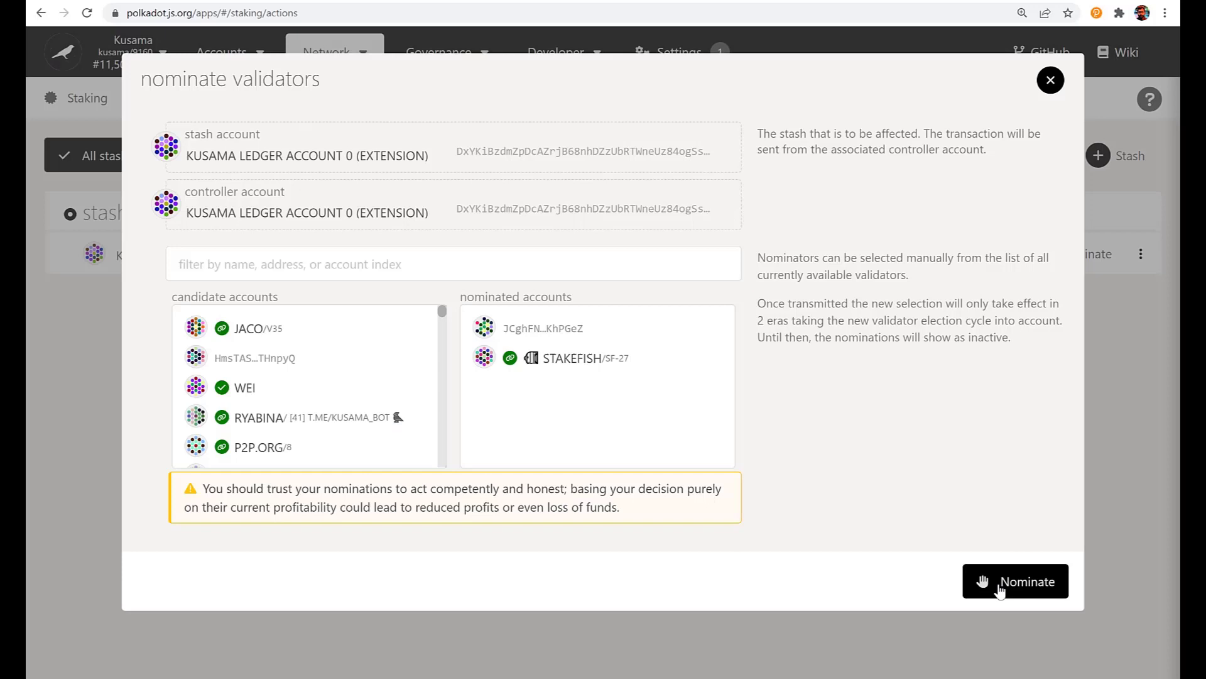
{"action": "left_click", "coordinate": [832, 608]}
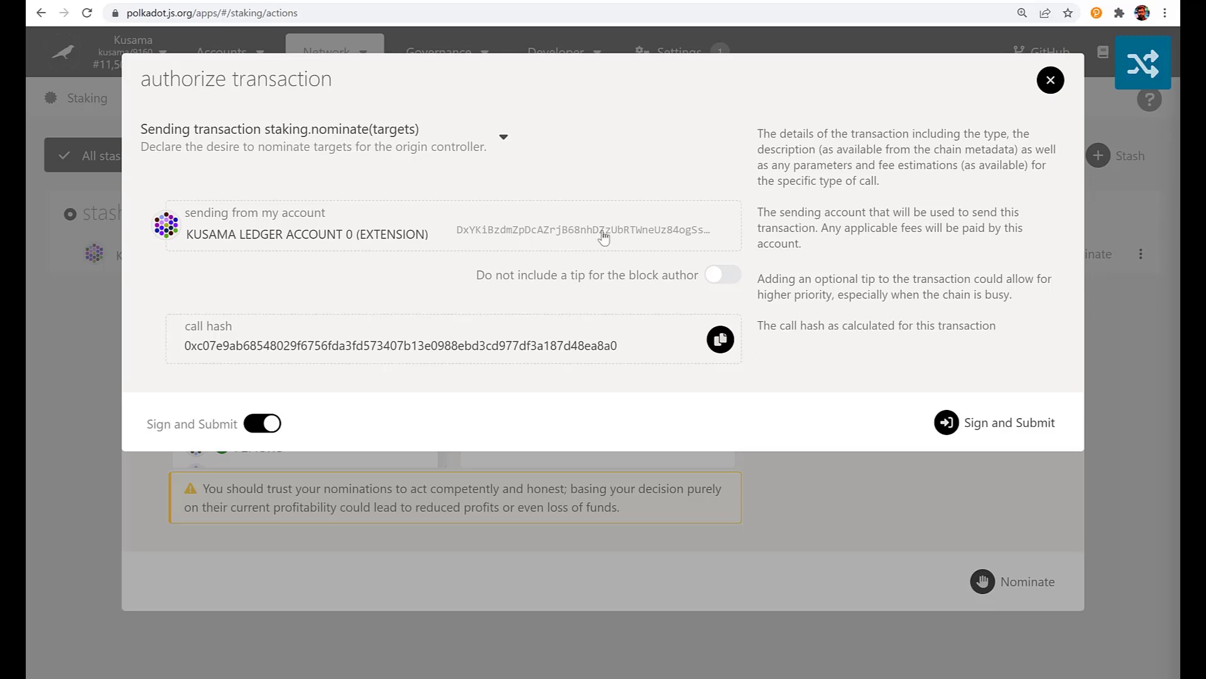
{"action": "left_click", "coordinate": [1013, 430]}
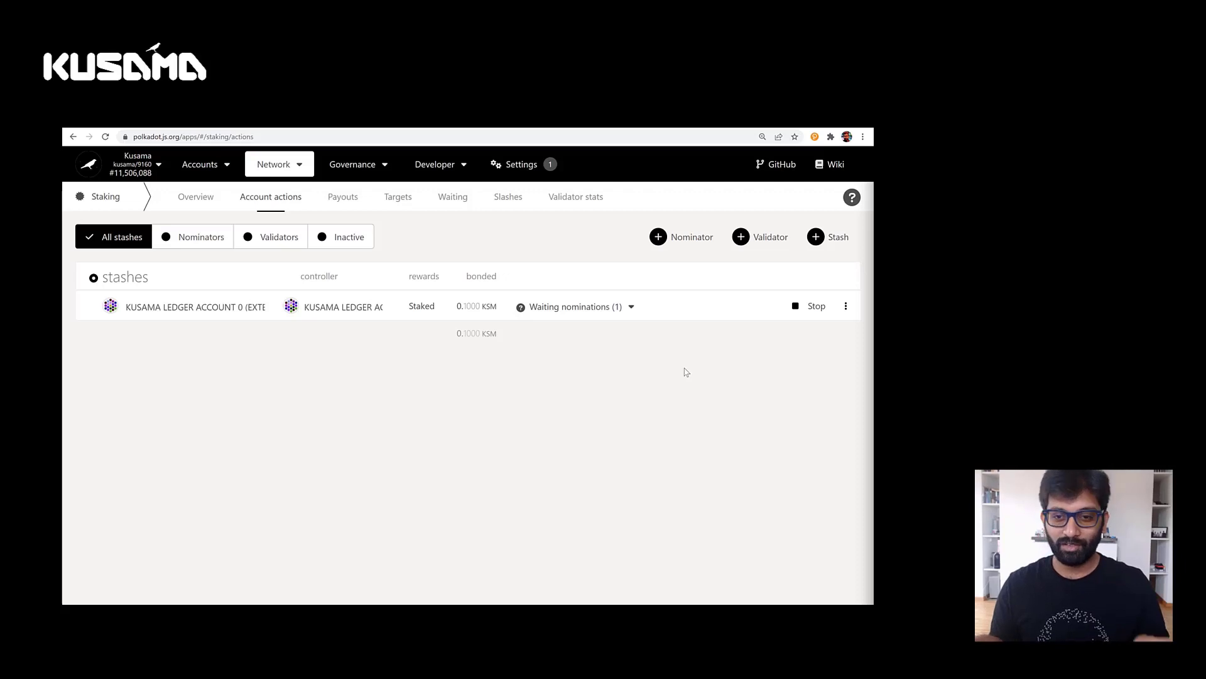
- Stop the stash's nominations and sign the staking.chill transaction on the Ledger
{"action": "left_click", "coordinate": [806, 312]}
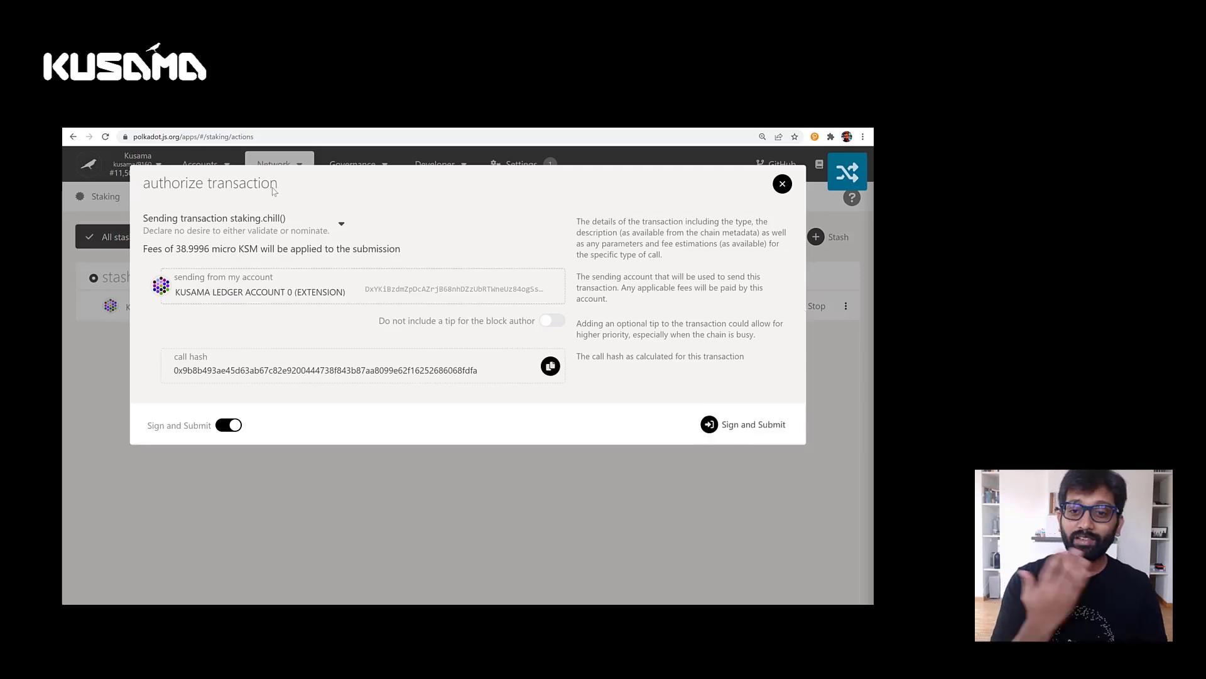
{"action": "left_click", "coordinate": [725, 427]}
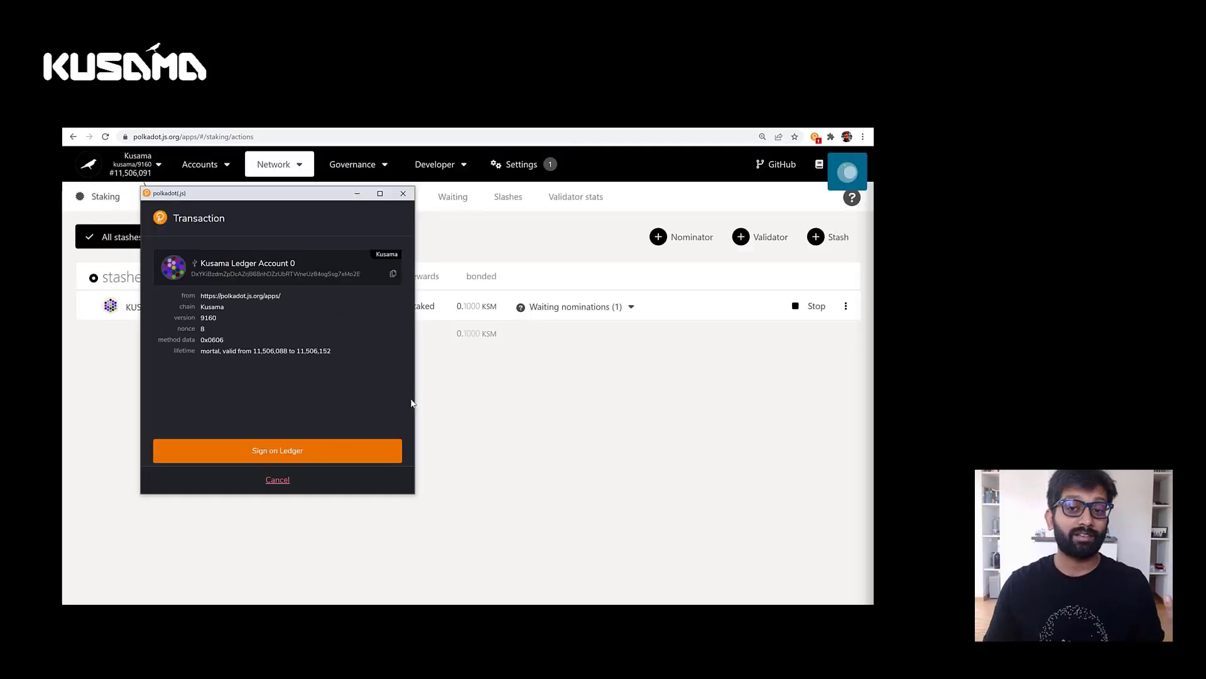
{"action": "left_click", "coordinate": [352, 450]}
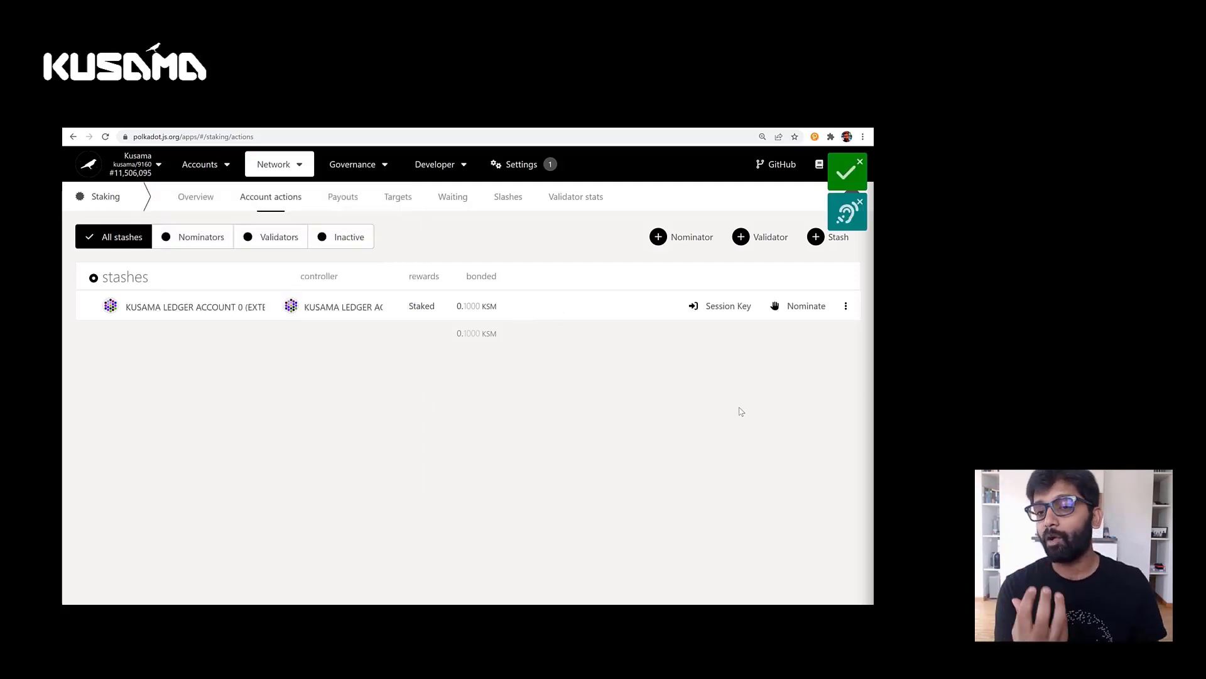
- Unbond the stash's funds and sign the staking.unbond transaction on the Ledger
{"action": "left_click", "coordinate": [845, 305]}
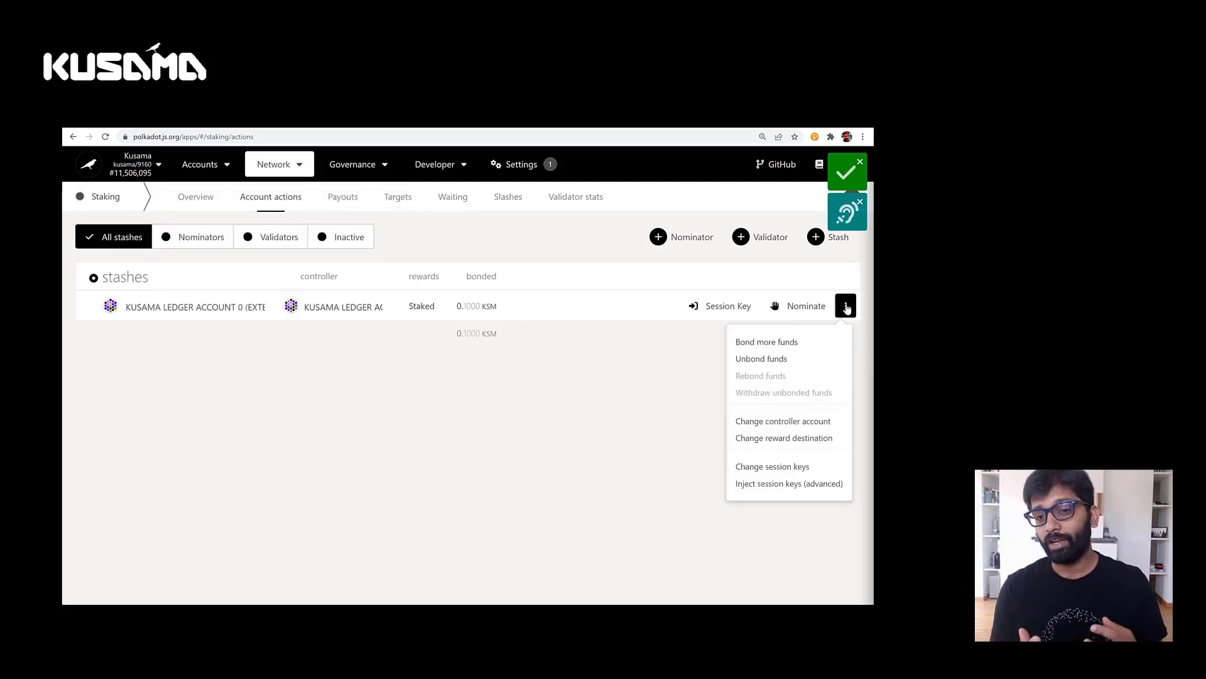
{"action": "left_click", "coordinate": [784, 363]}
{"action": "left_click", "coordinate": [765, 417]}
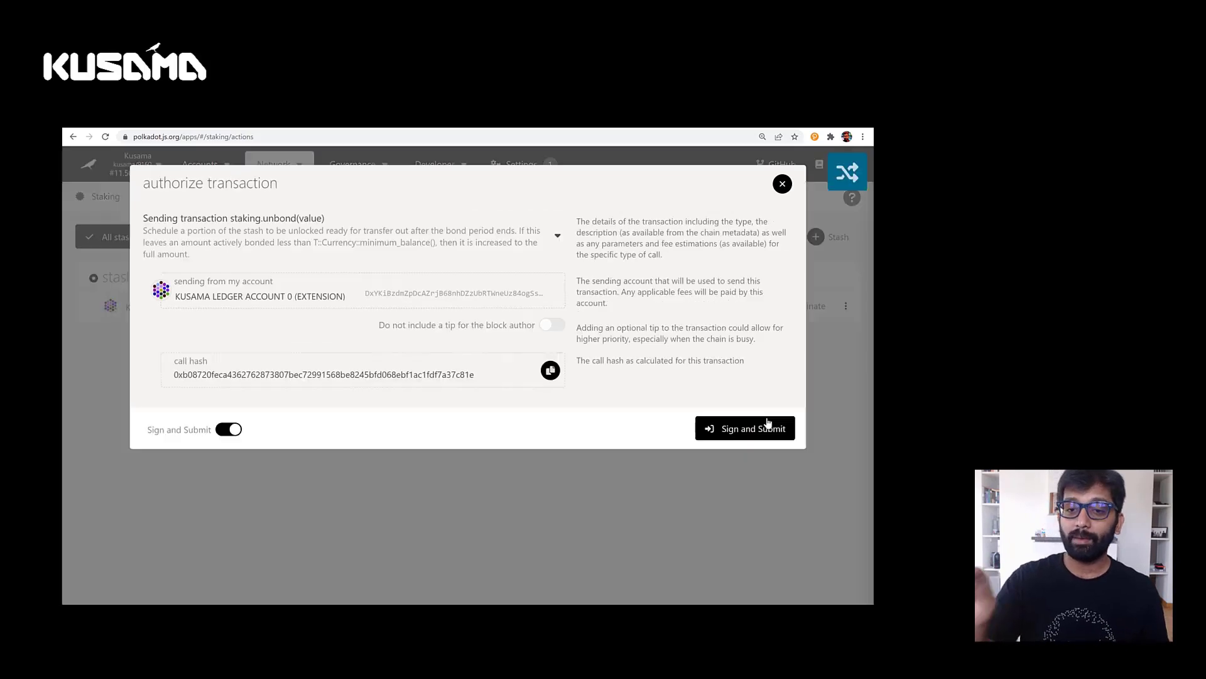
{"action": "left_click", "coordinate": [761, 432]}
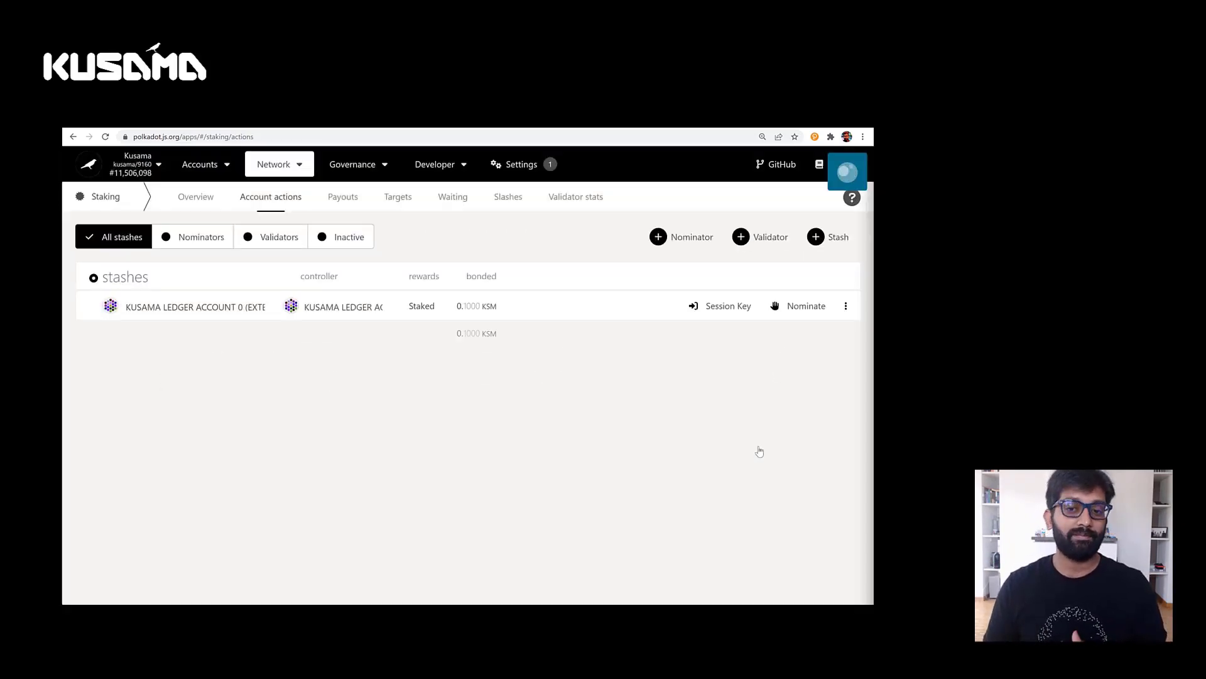
{"action": "left_click", "coordinate": [319, 450]}
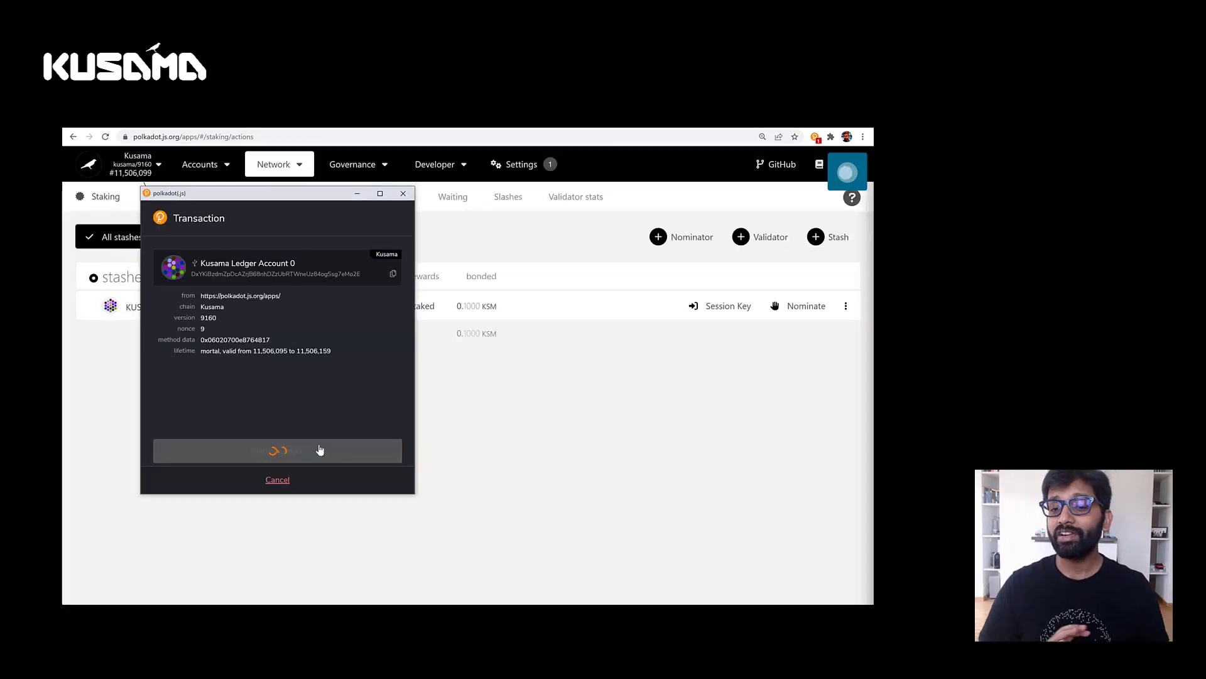